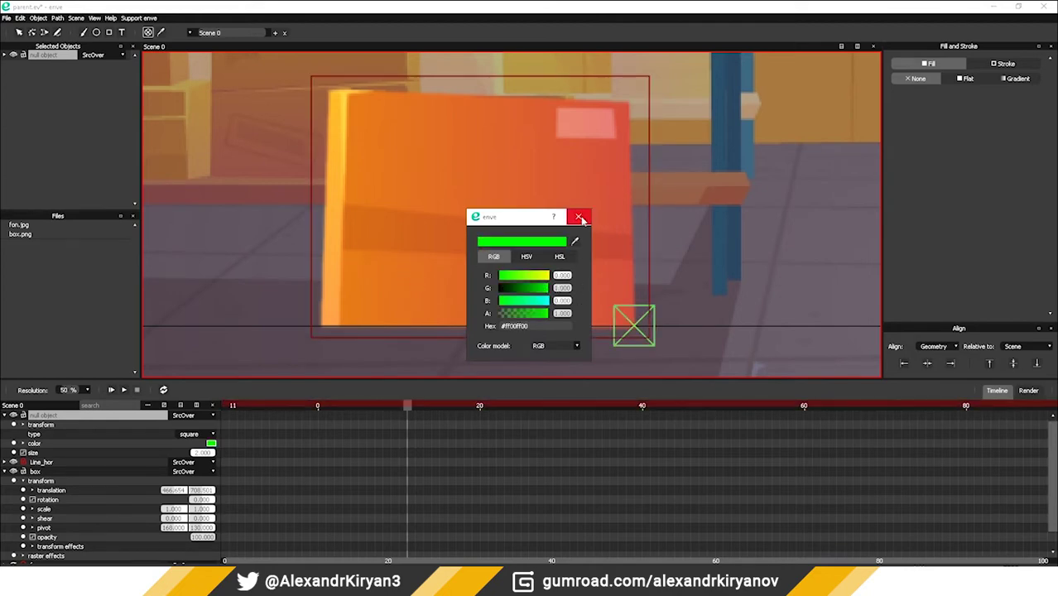
- Close the colour settings of the green null object and rename it as CC_Rot_1
{"action": "left_click", "coordinate": [578, 216]}
{"action": "left_click", "coordinate": [20, 33]}
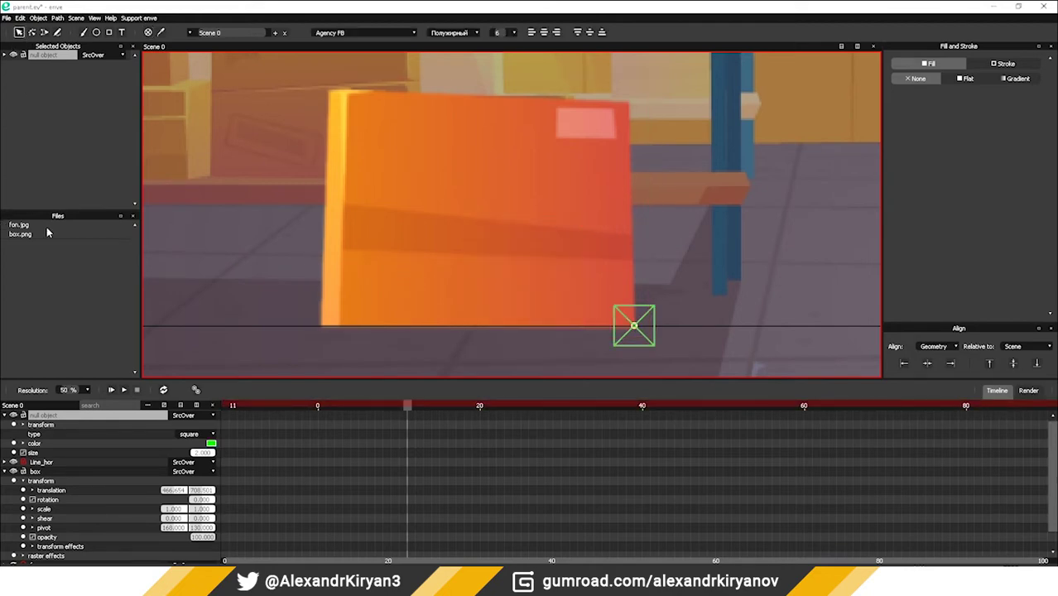
{"action": "right_click", "coordinate": [43, 415]}
{"action": "left_click", "coordinate": [78, 456]}
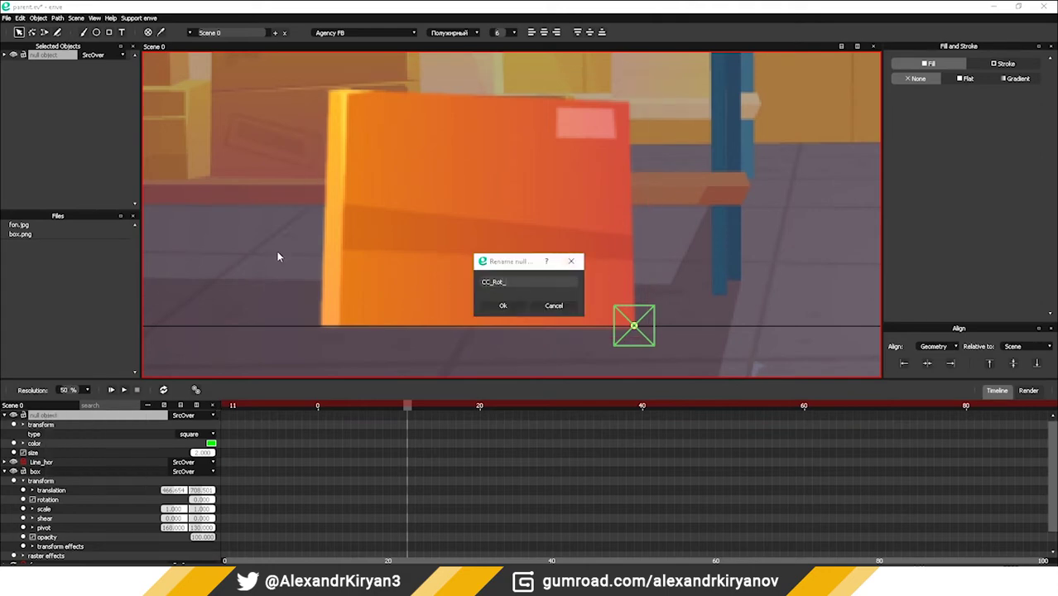
{"action": "key", "text": "Return"}
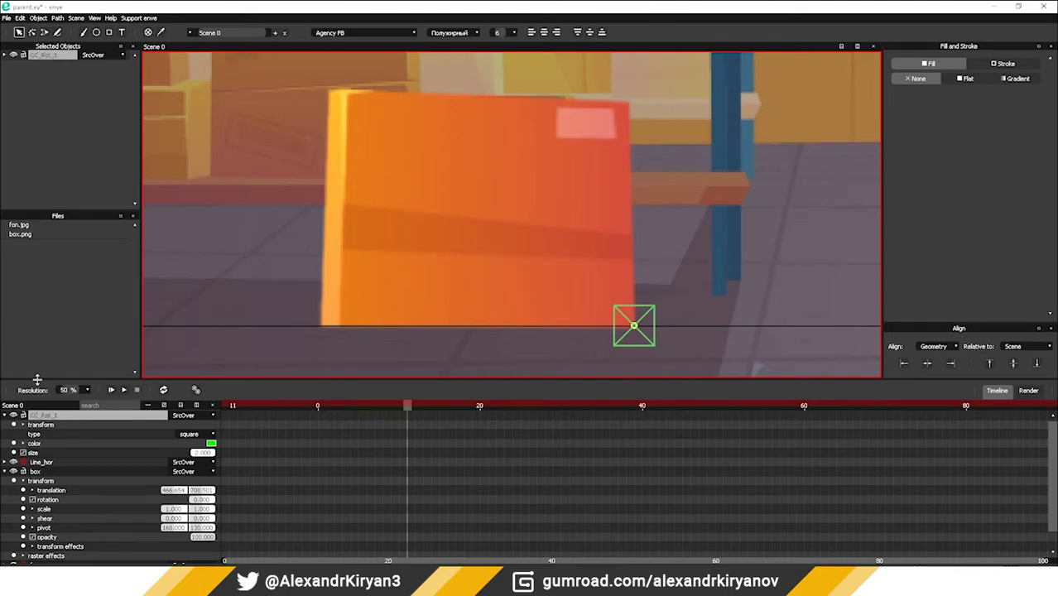
- Add a parent transform effect to the box layer with CC_Rot_1 as its target
{"action": "left_click", "coordinate": [36, 472]}
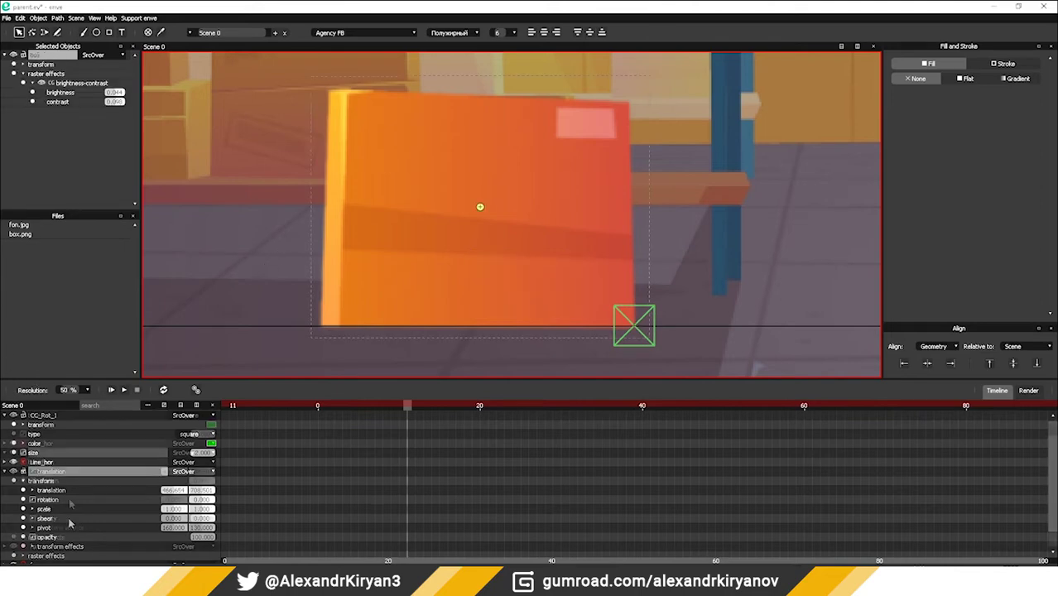
{"action": "scroll", "coordinate": [68, 513], "scroll_direction": "down", "scroll_amount": 1}
{"action": "right_click", "coordinate": [61, 529]}
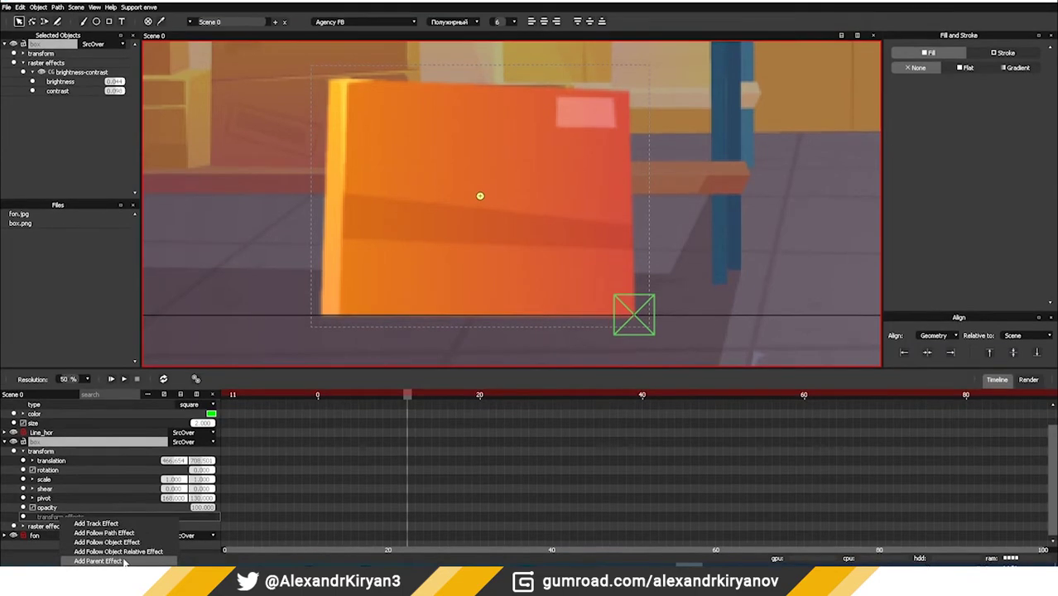
{"action": "left_click", "coordinate": [125, 564]}
{"action": "scroll", "coordinate": [108, 516], "scroll_direction": "down", "scroll_amount": 2}
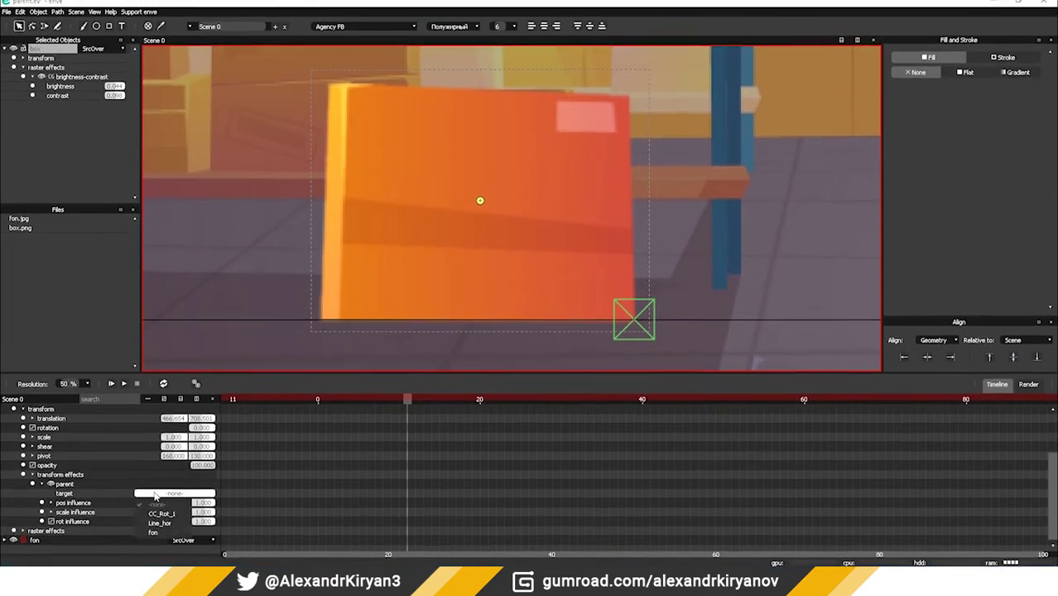
{"action": "left_click", "coordinate": [174, 490]}
{"action": "left_click", "coordinate": [173, 518]}
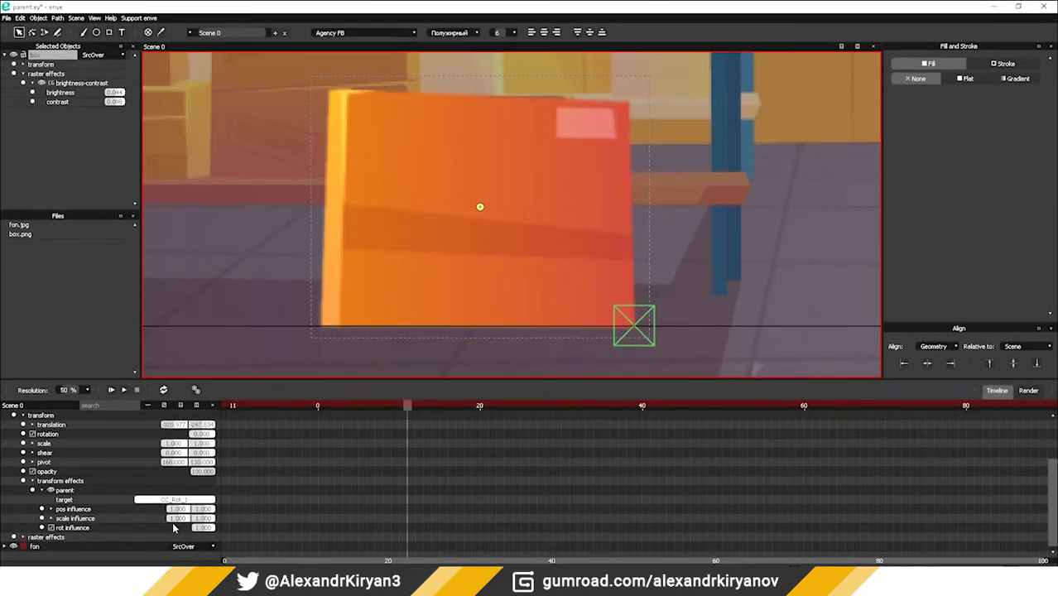
{"action": "left_click", "coordinate": [33, 484]}
{"action": "scroll", "coordinate": [35, 487], "scroll_direction": "up", "scroll_amount": 1}
{"action": "left_click", "coordinate": [5, 473]}
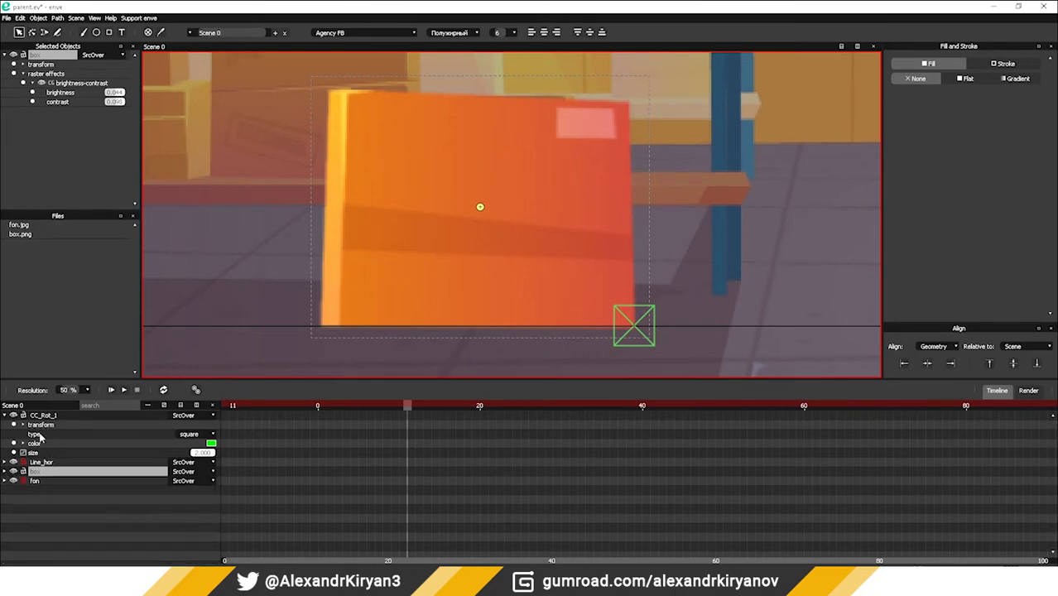
- Keyframe CC_Rot_1's rotation at frame 11 and rotate it to about 91° at frame 20 so the box tips over
{"action": "left_click", "coordinate": [23, 425]}
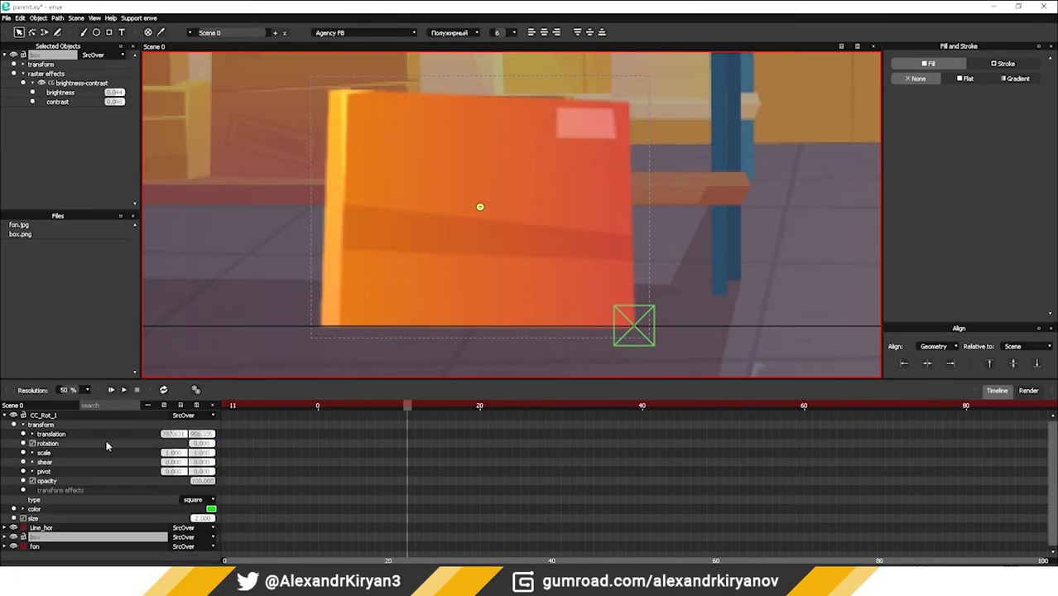
{"action": "left_click", "coordinate": [22, 444]}
{"action": "left_click_drag", "start_coordinate": [429, 406], "coordinate": [481, 406]}
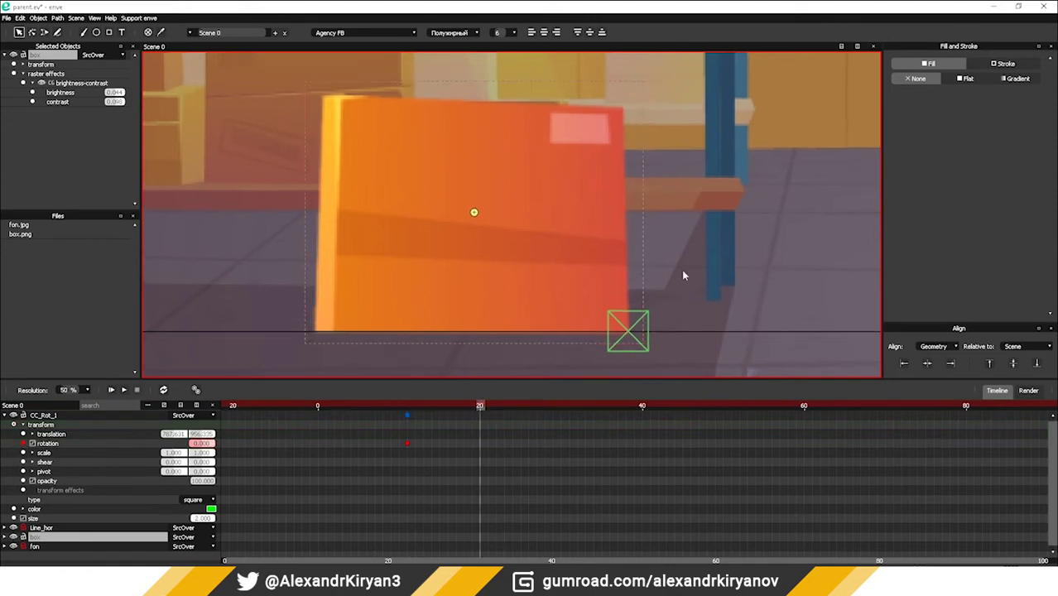
{"action": "left_click", "coordinate": [58, 418]}
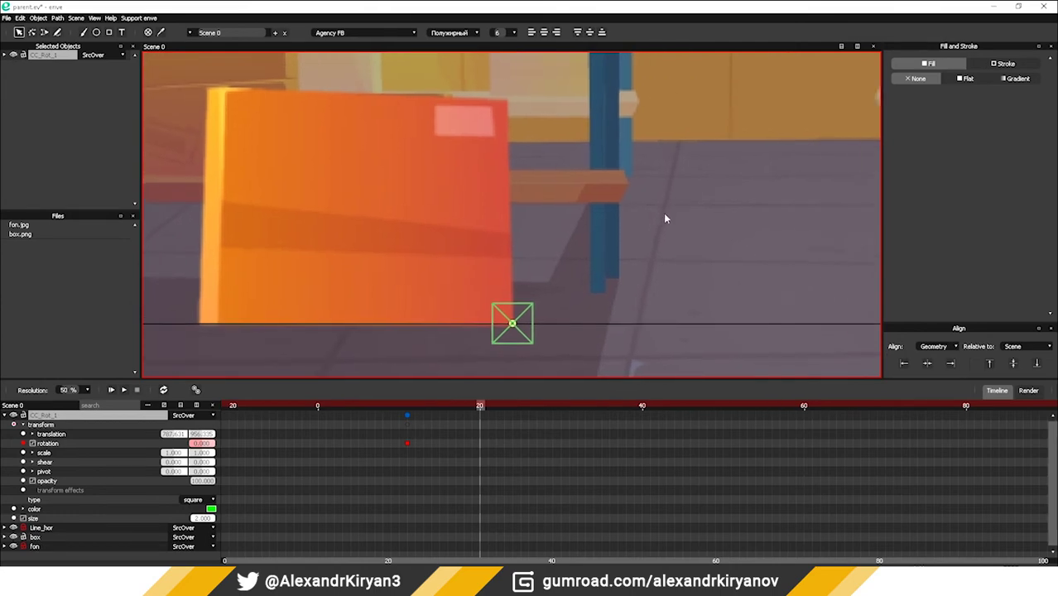
{"action": "key", "text": "r"}
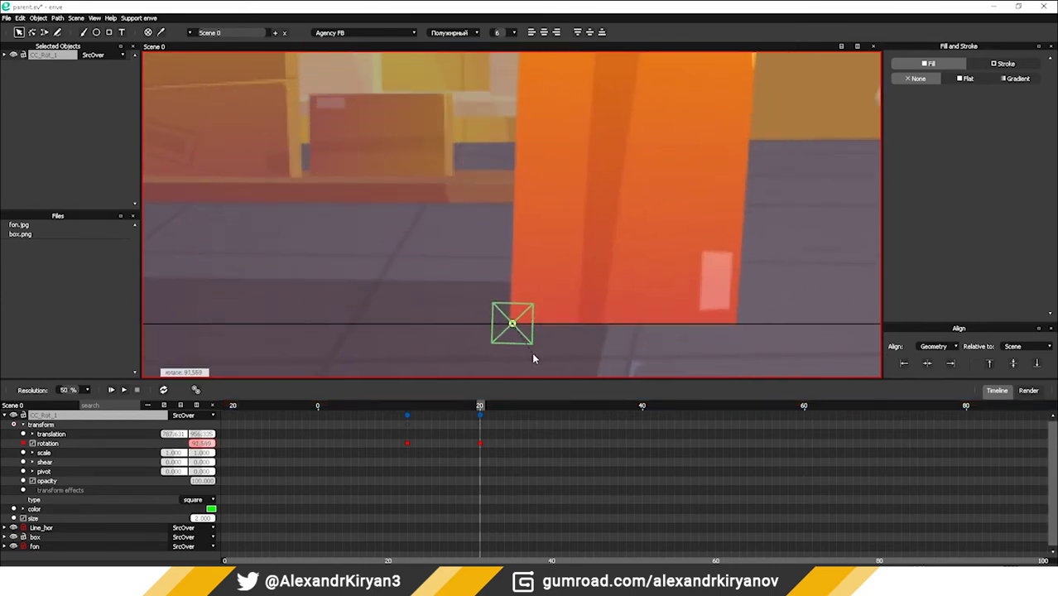
{"action": "left_click", "coordinate": [533, 359]}
{"action": "left_click", "coordinate": [642, 267]}
- Place a new null object on the floor line at the box's bottom corner opposite the green null
{"action": "scroll", "coordinate": [637, 320], "scroll_direction": "up", "scroll_amount": 4}
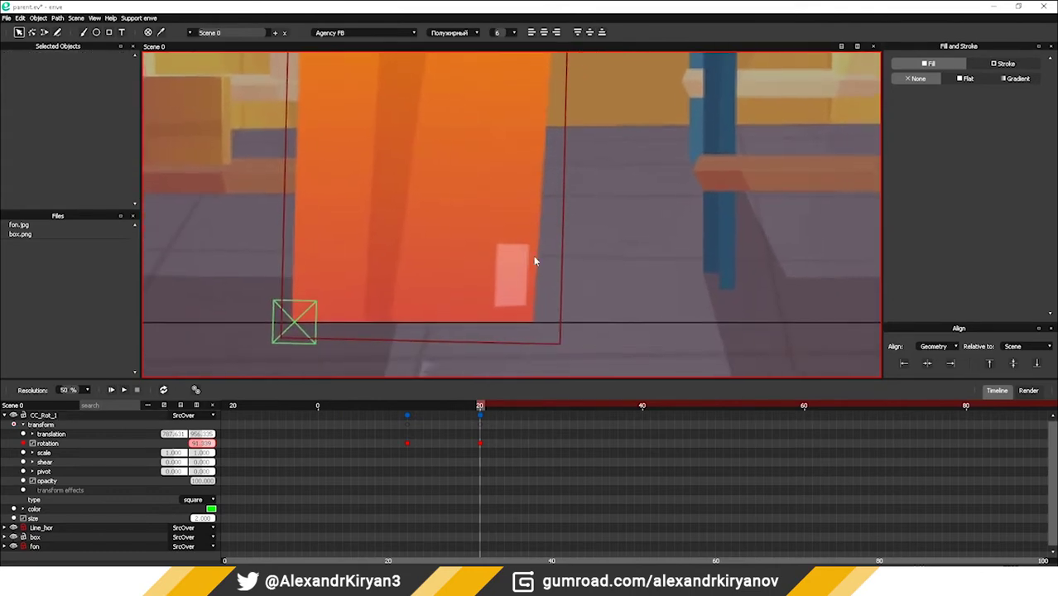
{"action": "left_click", "coordinate": [149, 33]}
{"action": "left_click", "coordinate": [535, 320]}
{"action": "scroll", "coordinate": [548, 323], "scroll_direction": "up", "scroll_amount": 11}
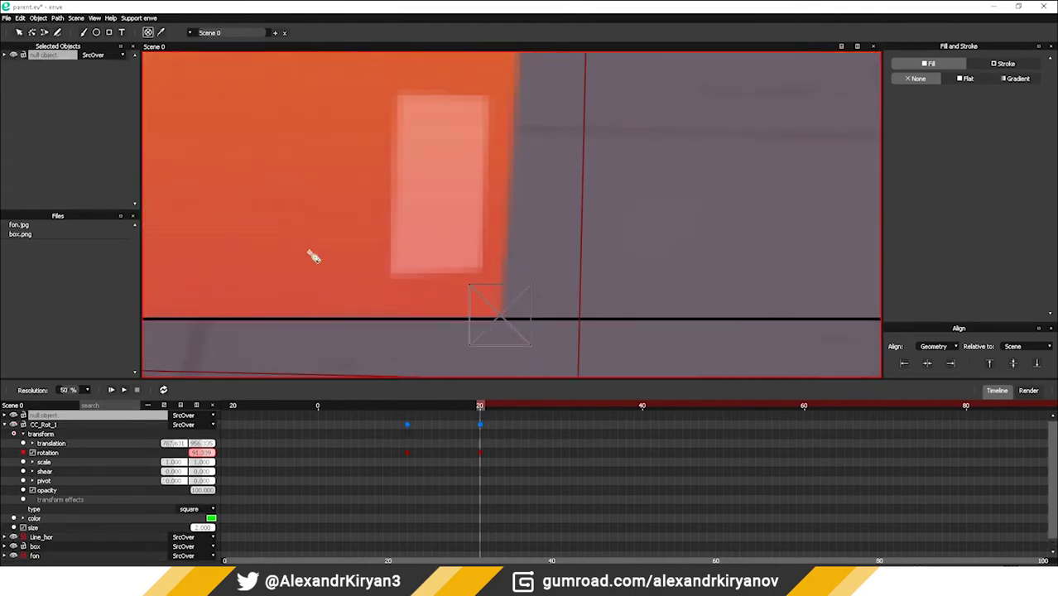
{"action": "left_click", "coordinate": [18, 33]}
{"action": "left_click_drag", "start_coordinate": [502, 297], "coordinate": [504, 299]}
{"action": "scroll", "coordinate": [542, 294], "scroll_direction": "down", "scroll_amount": 11}
- Rename the new null object as CC_Rot_2
{"action": "right_click", "coordinate": [42, 416]}
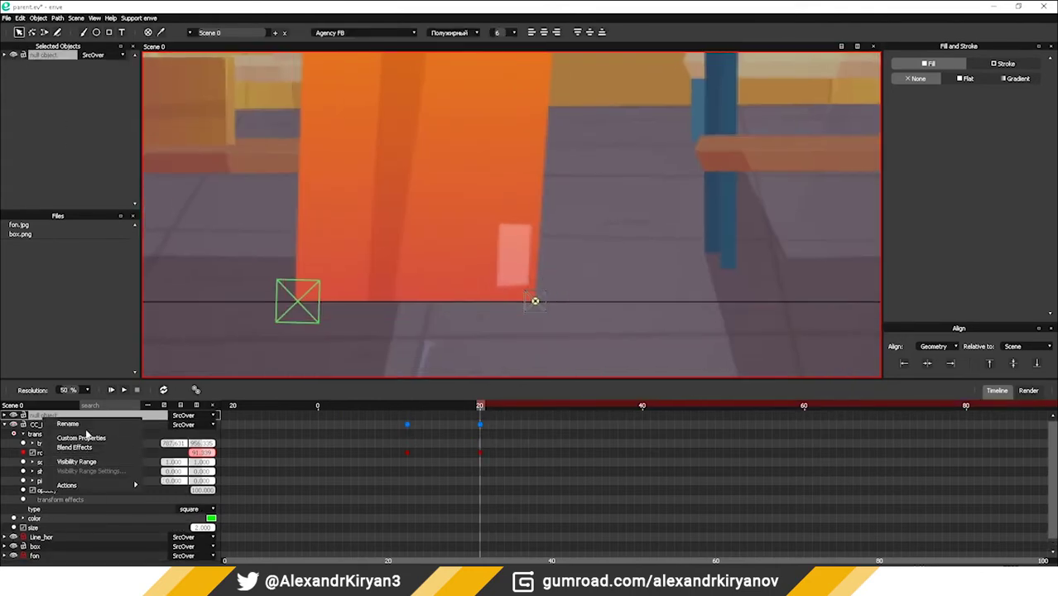
{"action": "left_click", "coordinate": [81, 424]}
{"action": "type", "text": "CC_Rot_2"}
{"action": "key", "text": "Return"}
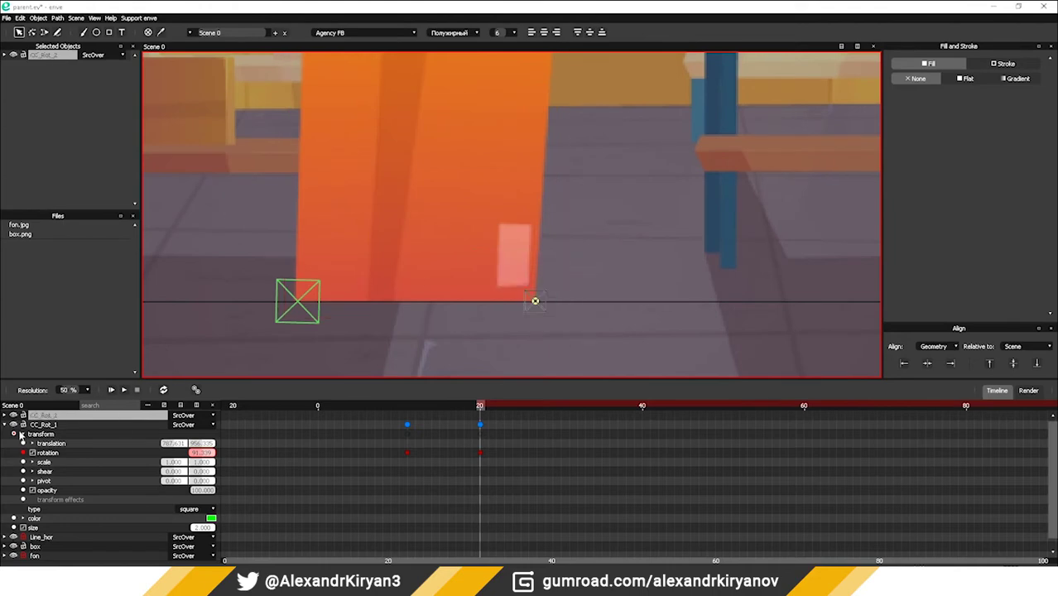
- Set CC_Rot_2's size to 2 and its colour to blue
{"action": "left_click", "coordinate": [4, 416]}
{"action": "left_click", "coordinate": [201, 453]}
{"action": "type", "text": "2"}
{"action": "key", "text": "Return"}
{"action": "left_click", "coordinate": [211, 444]}
{"action": "left_click_drag", "start_coordinate": [502, 301], "coordinate": [549, 300]}
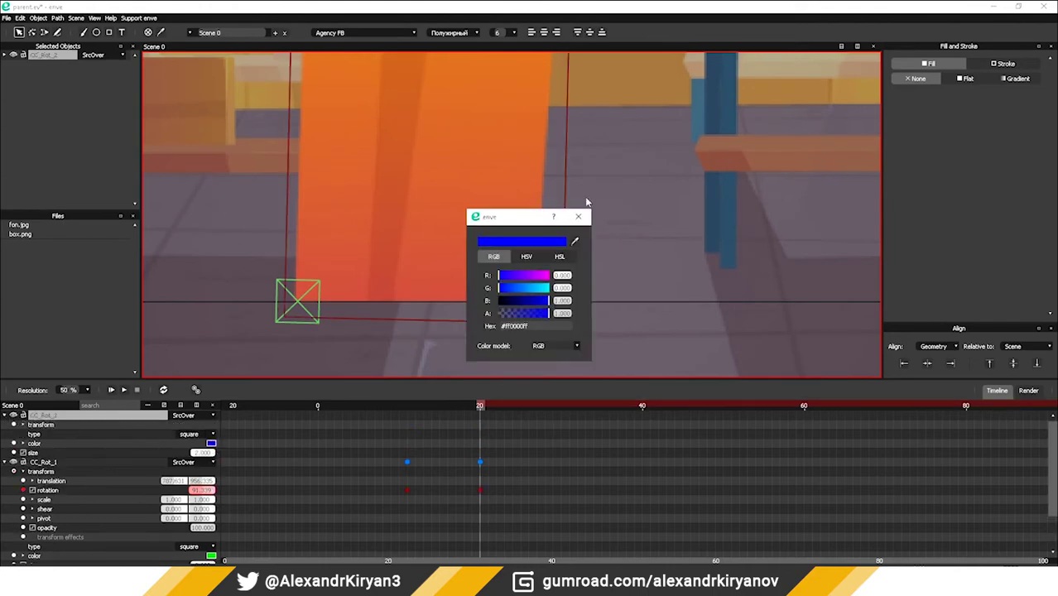
{"action": "left_click", "coordinate": [579, 215]}
- Add a parent transform effect to CC_Rot_1 with CC_Rot_2 as its target
{"action": "right_click", "coordinate": [47, 538]}
{"action": "left_click", "coordinate": [74, 568]}
{"action": "left_click", "coordinate": [32, 538]}
{"action": "scroll", "coordinate": [45, 504], "scroll_direction": "down", "scroll_amount": 2}
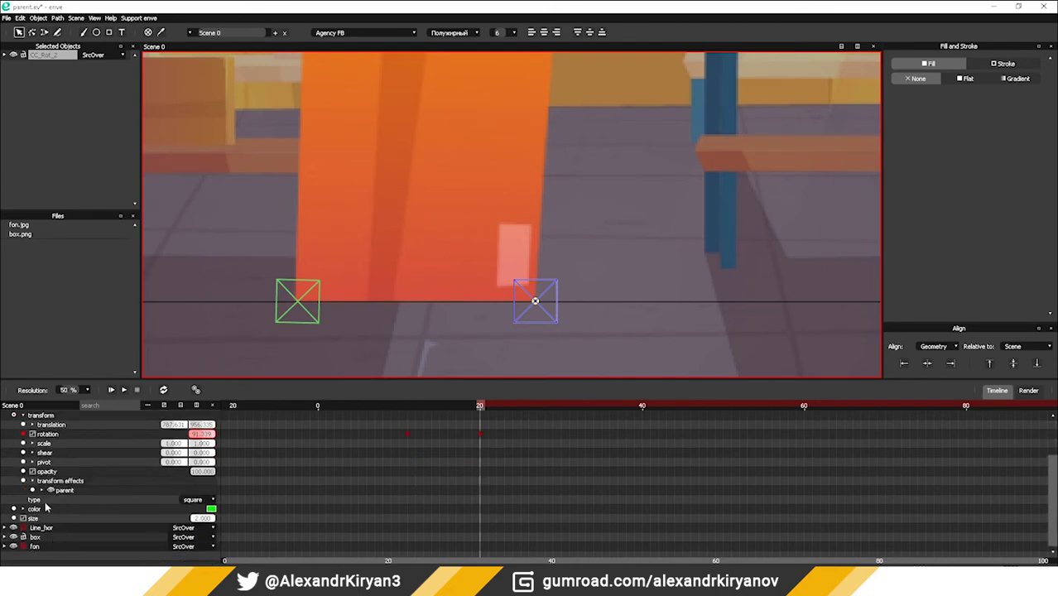
{"action": "left_click", "coordinate": [41, 490]}
{"action": "left_click", "coordinate": [169, 501]}
{"action": "left_click", "coordinate": [168, 519]}
{"action": "left_click", "coordinate": [33, 481]}
{"action": "scroll", "coordinate": [31, 483], "scroll_direction": "up", "scroll_amount": 1}
{"action": "left_click", "coordinate": [23, 463]}
{"action": "left_click", "coordinate": [4, 462]}
- Keyframe CC_Rot_2's rotation at frame 20 and rotate it to about 86° at frame 29
{"action": "left_click", "coordinate": [24, 424]}
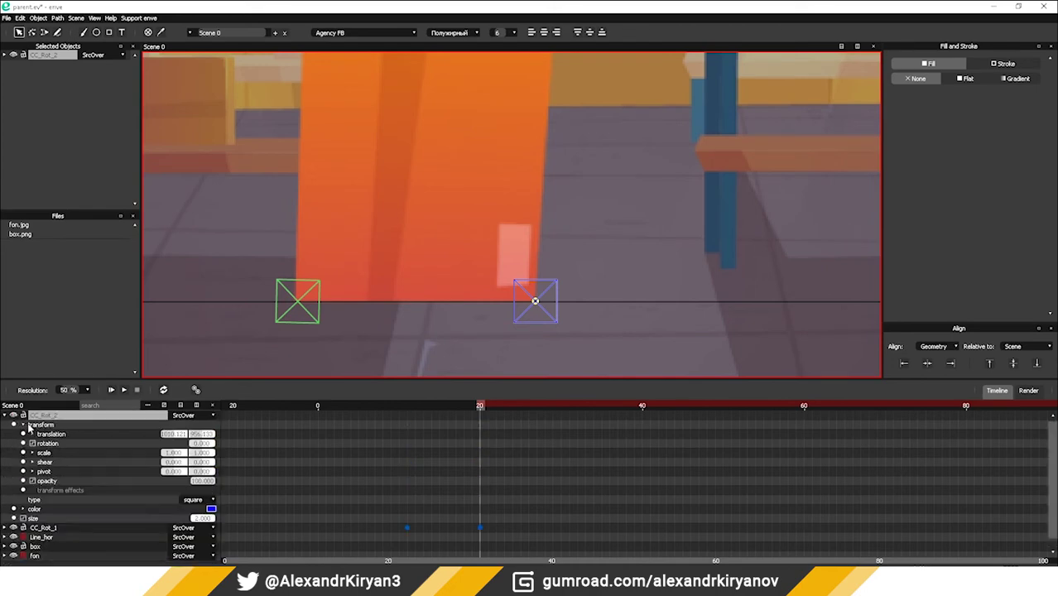
{"action": "left_click", "coordinate": [23, 444]}
{"action": "left_click", "coordinate": [551, 405]}
{"action": "left_click_drag", "start_coordinate": [553, 407], "coordinate": [565, 409]}
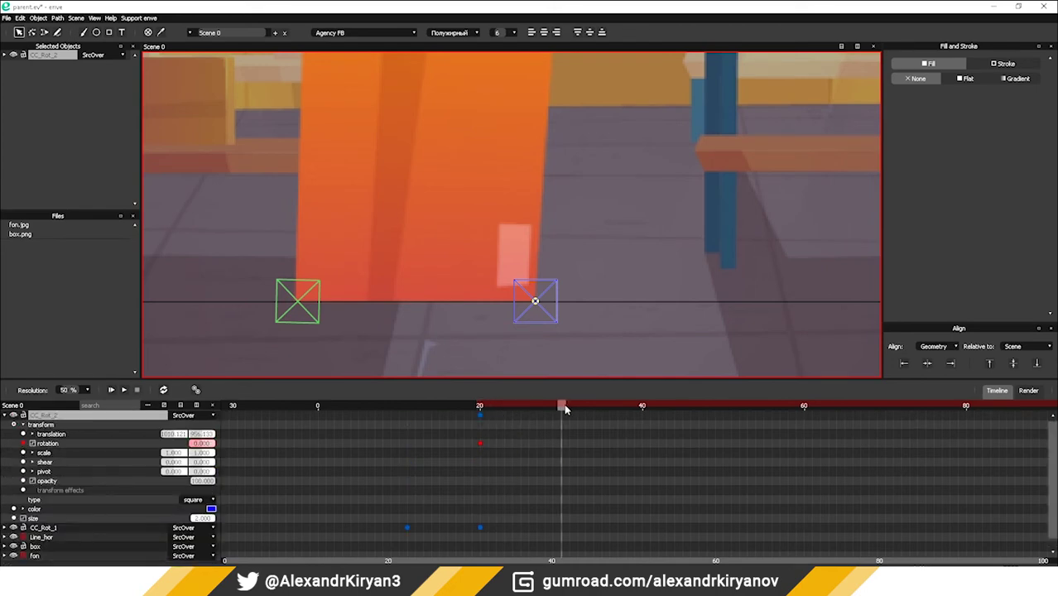
{"action": "left_click_drag", "start_coordinate": [418, 405], "coordinate": [555, 403]}
{"action": "left_click_drag", "start_coordinate": [713, 229], "coordinate": [693, 245]}
{"action": "key", "text": "r"}
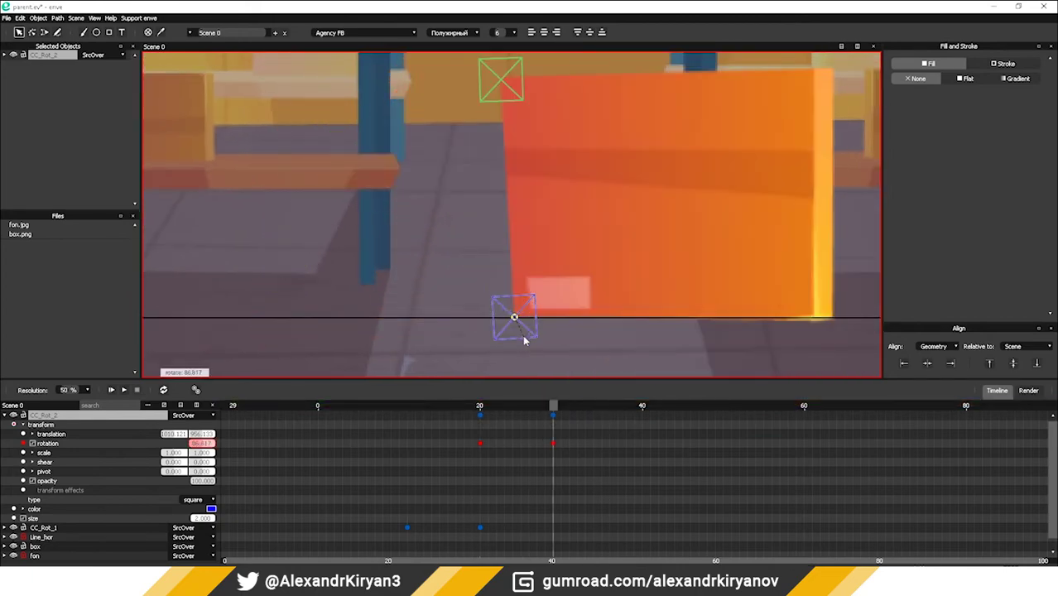
{"action": "left_click", "coordinate": [525, 341]}
- Place a new null object on the floor line at the box's bottom corner opposite the blue null
{"action": "scroll", "coordinate": [525, 341], "scroll_direction": "down", "scroll_amount": 5}
{"action": "left_click", "coordinate": [464, 344]}
{"action": "left_click_drag", "start_coordinate": [464, 344], "coordinate": [395, 327]}
{"action": "left_click", "coordinate": [148, 32]}
{"action": "scroll", "coordinate": [480, 275], "scroll_direction": "up", "scroll_amount": 8}
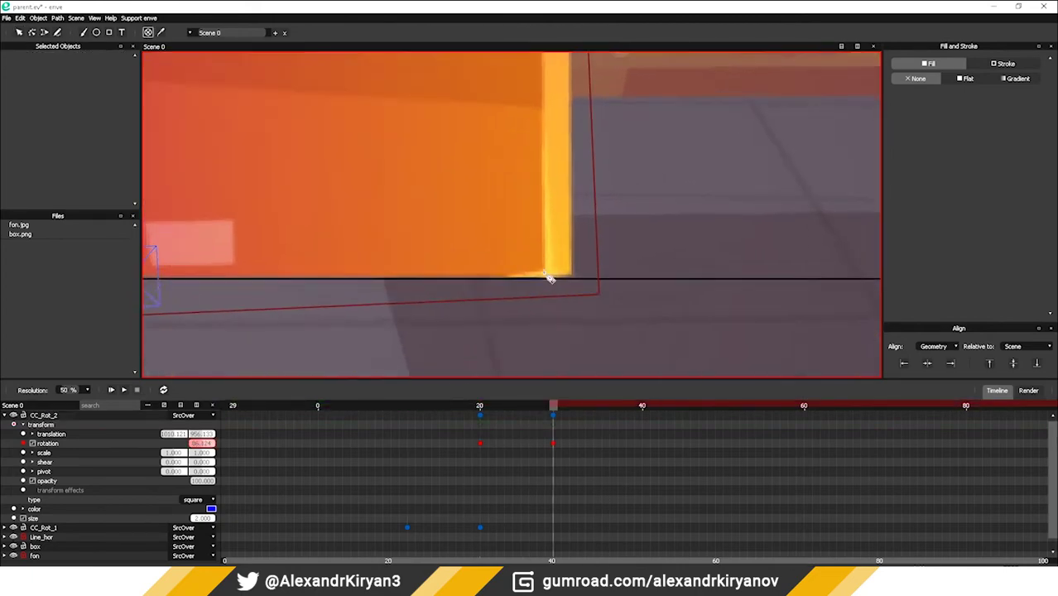
{"action": "scroll", "coordinate": [572, 275], "scroll_direction": "down", "scroll_amount": 2}
{"action": "left_click", "coordinate": [564, 274]}
- Rename the newly placed null object as CC_Rot_3
{"action": "right_click", "coordinate": [43, 415]}
{"action": "left_click", "coordinate": [60, 423]}
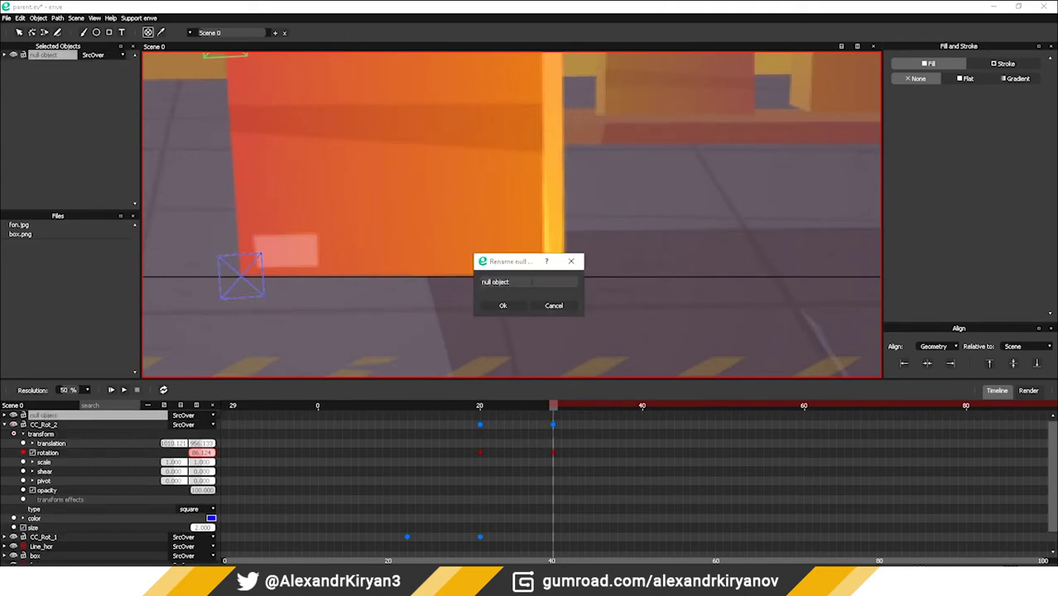
{"action": "type", "text": "CC_Rot_3"}
{"action": "key", "text": "Return"}
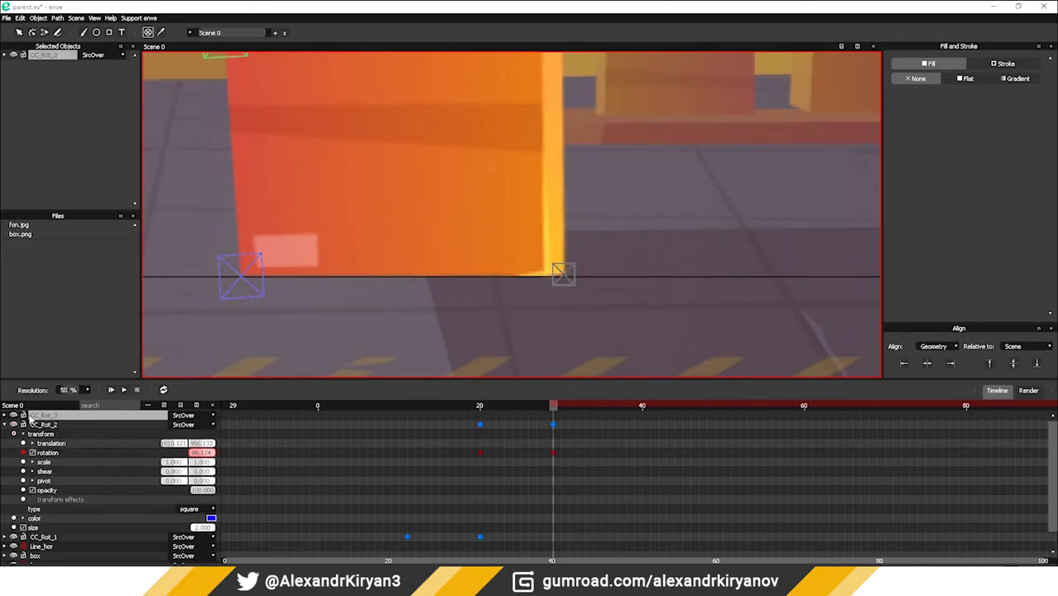
- Add a parent transform effect to CC_Rot_2 with CC_Rot_3 as its target
{"action": "right_click", "coordinate": [48, 501]}
{"action": "left_click", "coordinate": [81, 544]}
{"action": "left_click", "coordinate": [32, 501]}
{"action": "left_click", "coordinate": [42, 508]}
{"action": "left_click", "coordinate": [179, 519]}
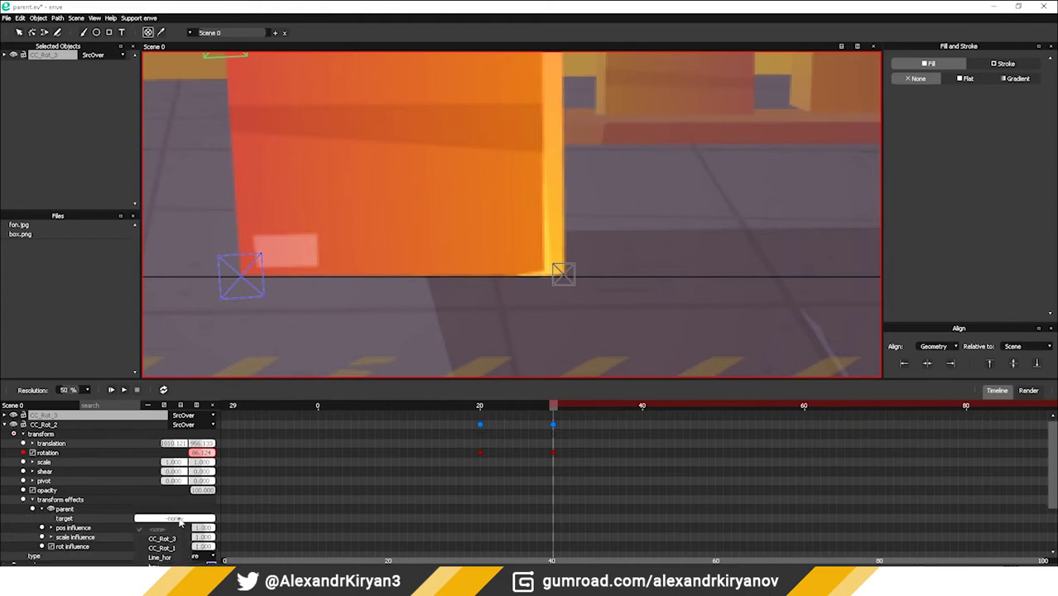
{"action": "left_click", "coordinate": [179, 538]}
{"action": "left_click", "coordinate": [33, 501]}
- Set CC_Rot_3's size to 2 and its colour to red
{"action": "left_click", "coordinate": [13, 415]}
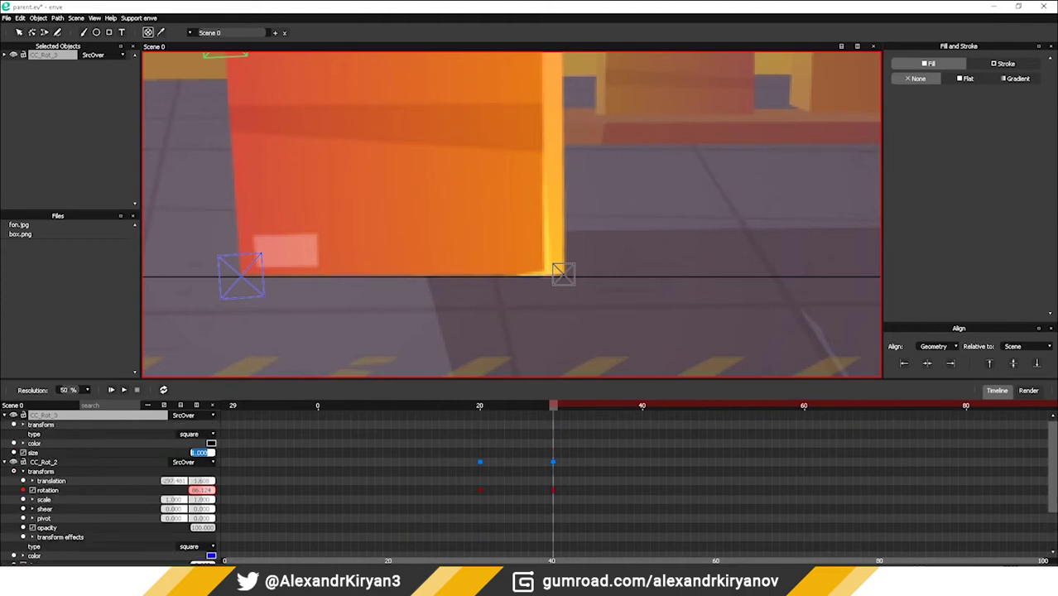
{"action": "left_click", "coordinate": [211, 444]}
{"action": "left_click_drag", "start_coordinate": [501, 276], "coordinate": [586, 278]}
{"action": "left_click", "coordinate": [583, 218]}
{"action": "left_click_drag", "start_coordinate": [497, 248], "coordinate": [521, 303]}
- Keyframe CC_Rot_3's rotation at frame 29 and set it to 90.9° at frame 38
{"action": "left_click", "coordinate": [23, 425]}
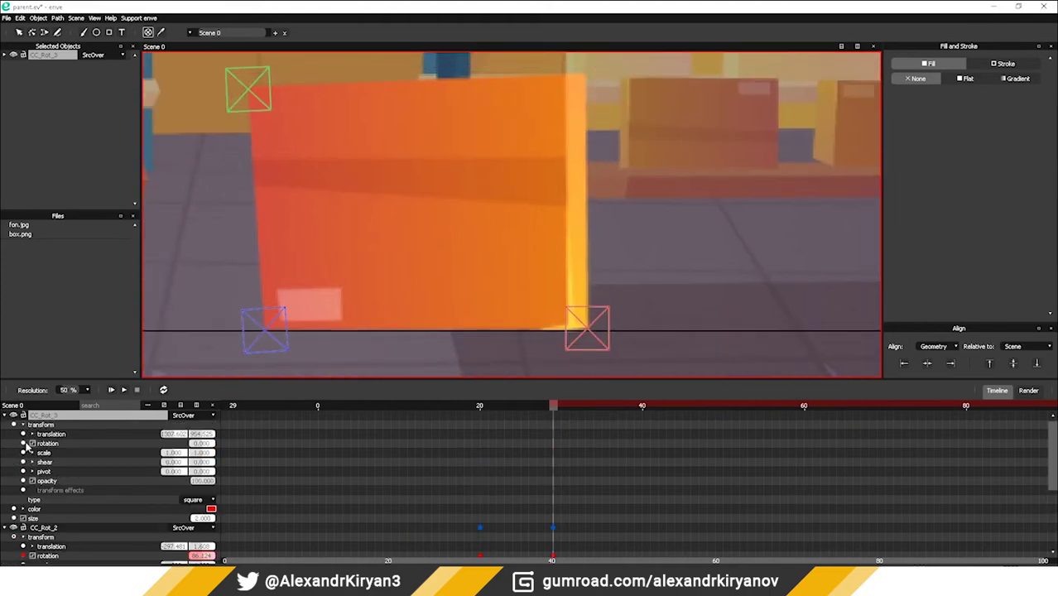
{"action": "left_click", "coordinate": [23, 443]}
{"action": "left_click_drag", "start_coordinate": [555, 407], "coordinate": [627, 409]}
{"action": "left_click_drag", "start_coordinate": [202, 444], "coordinate": [351, 444]}
{"action": "key", "text": "space"}
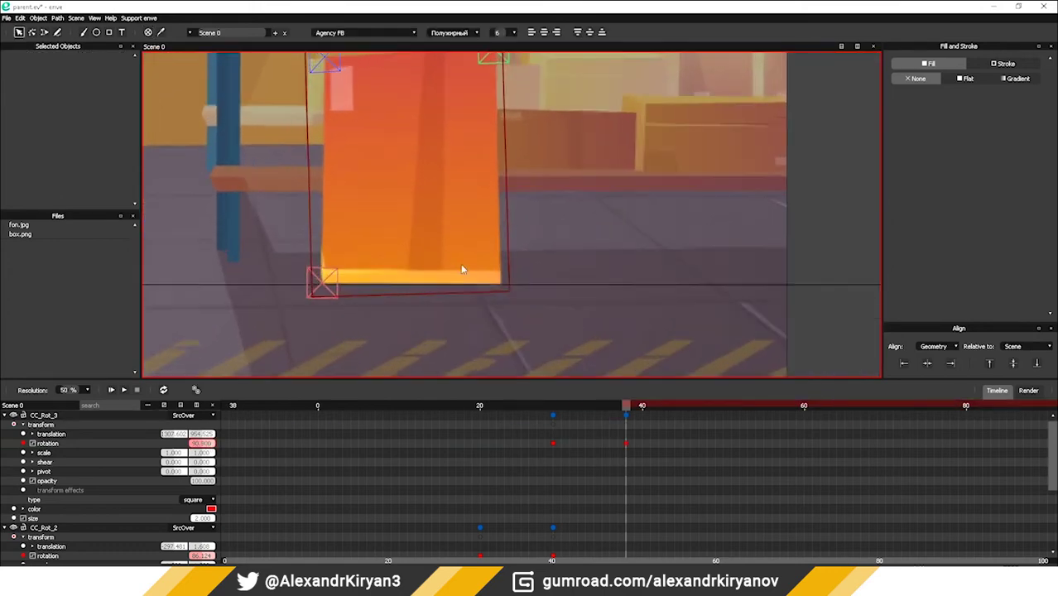
- Place a new null object on the floor line at the box's bottom corner opposite the red null
{"action": "scroll", "coordinate": [503, 288], "scroll_direction": "up", "scroll_amount": 2}
{"action": "left_click", "coordinate": [517, 286]}
{"action": "left_click", "coordinate": [19, 32]}
- Set the new null object's size to 2 and its colour to purple #ff8644cb
{"action": "left_click", "coordinate": [5, 416]}
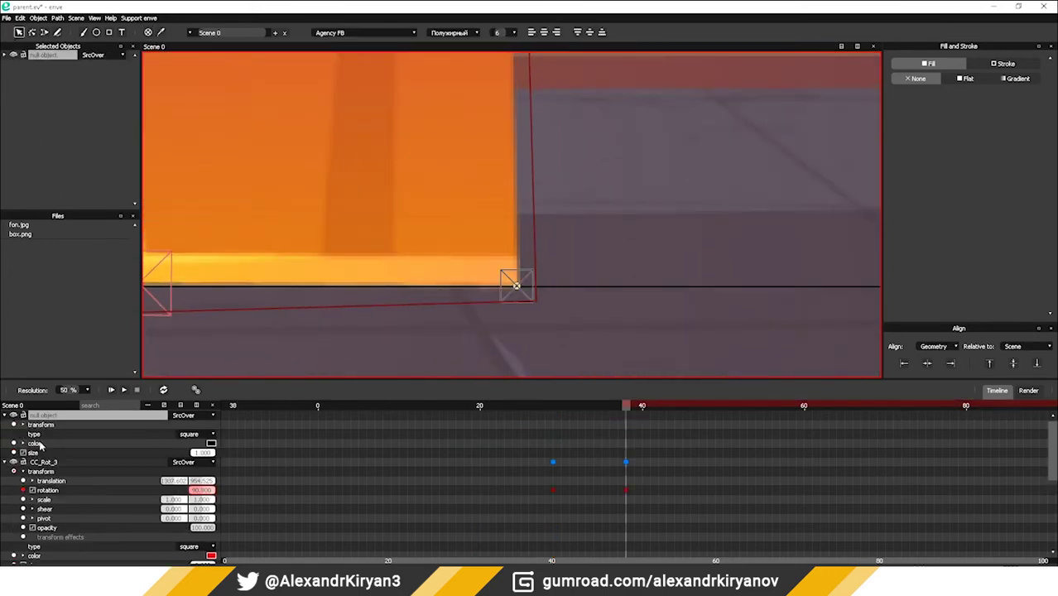
{"action": "left_click", "coordinate": [212, 445]}
{"action": "left_click", "coordinate": [525, 274]}
{"action": "left_click", "coordinate": [511, 289]}
{"action": "left_click", "coordinate": [538, 299]}
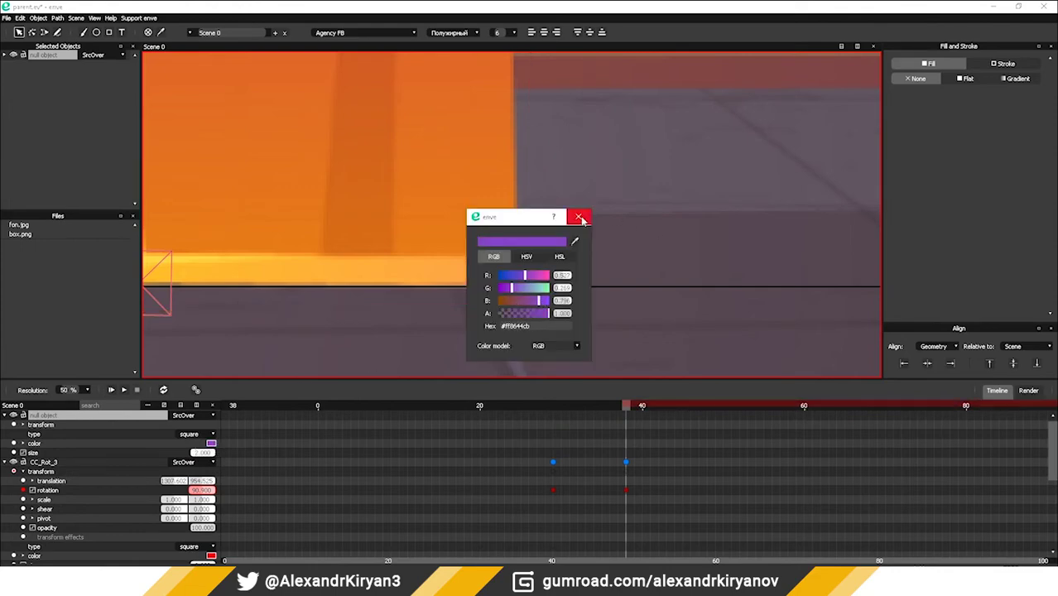
{"action": "left_click", "coordinate": [582, 218]}
- Rename the purple null object as CC_Rot_4
{"action": "right_click", "coordinate": [46, 415]}
{"action": "left_click", "coordinate": [67, 422]}
{"action": "type", "text": "CC"}
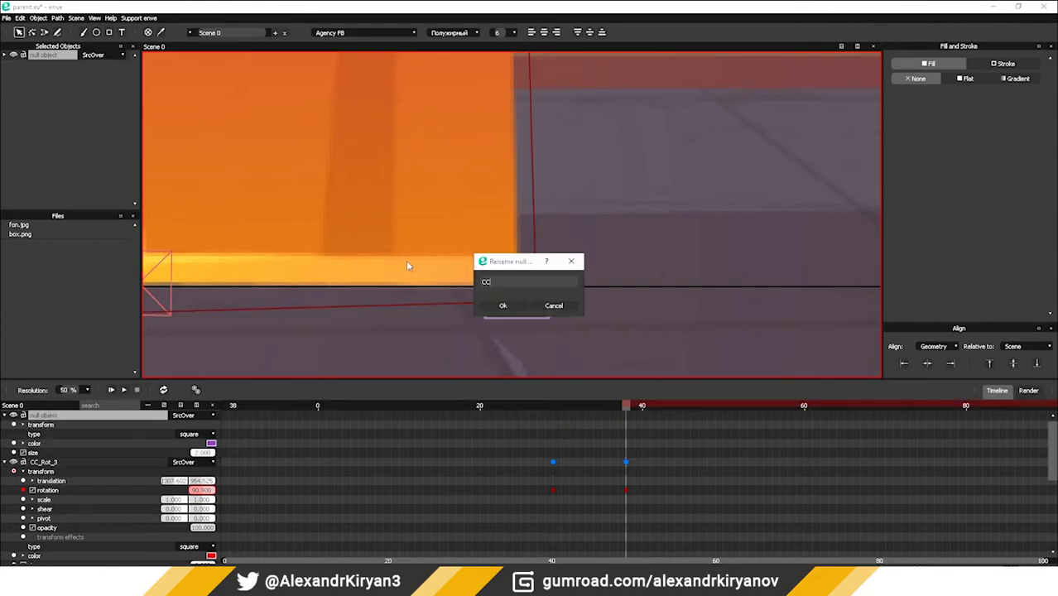
{"action": "type", "text": "_Rot_4"}
{"action": "key", "text": "Return"}
- Add a parent transform effect to CC_Rot_3 with CC_Rot_4 as its target and collapse the layer's properties
{"action": "right_click", "coordinate": [47, 537]}
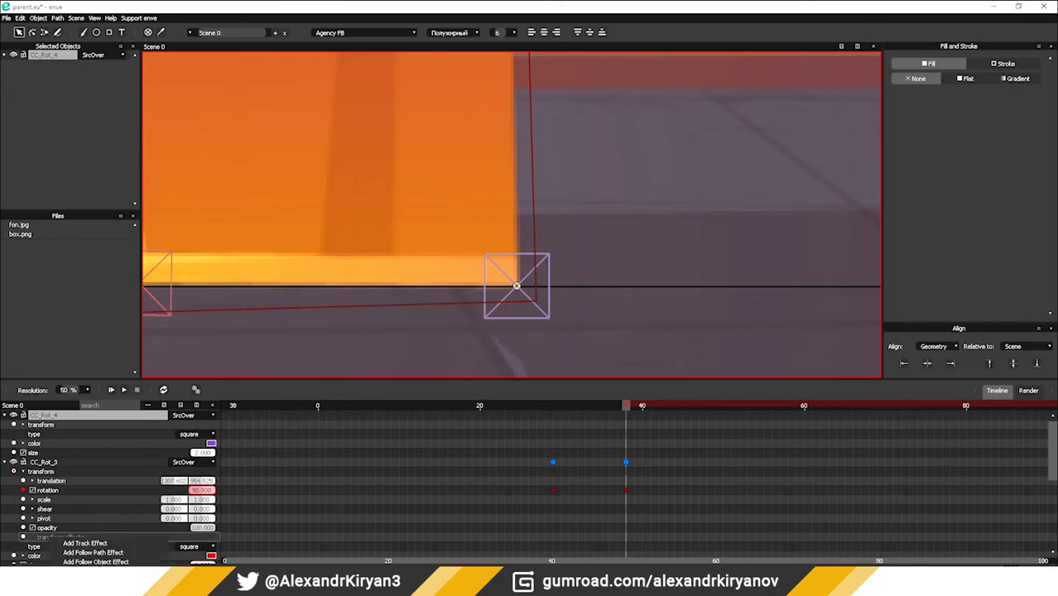
{"action": "left_click", "coordinate": [79, 572]}
{"action": "scroll", "coordinate": [75, 534], "scroll_direction": "down", "scroll_amount": 1}
{"action": "left_click", "coordinate": [43, 519]}
{"action": "left_click", "coordinate": [163, 528]}
{"action": "left_click", "coordinate": [166, 546]}
{"action": "left_click", "coordinate": [34, 510]}
{"action": "left_click", "coordinate": [23, 444]}
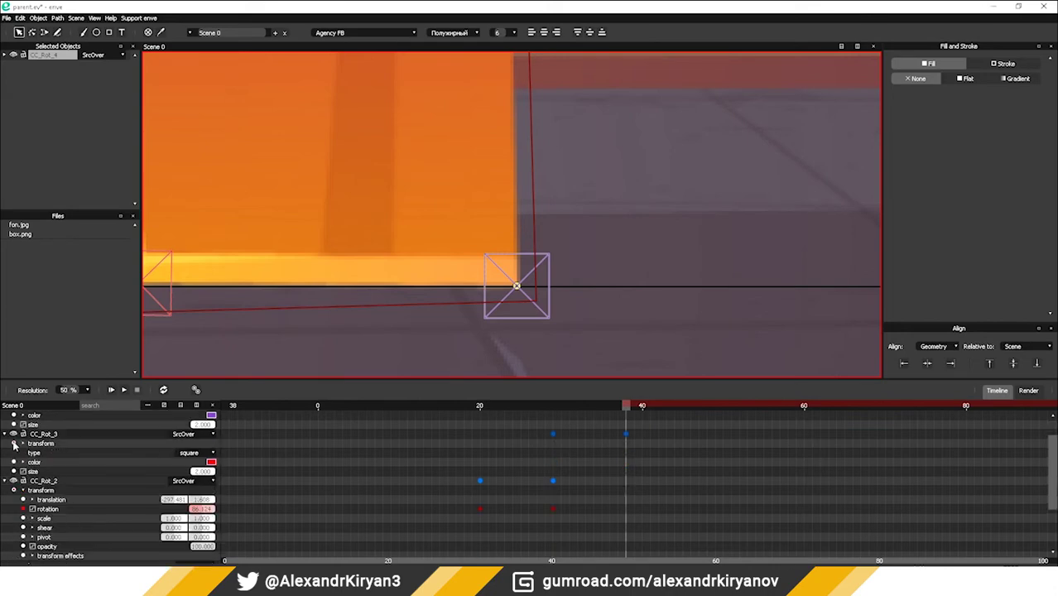
{"action": "left_click", "coordinate": [5, 435]}
{"action": "left_click", "coordinate": [5, 444]}
- Keyframe CC_Rot_4's rotation at frame 38 and rotate it to about 90.7° at frame 51
{"action": "left_click", "coordinate": [24, 425]}
{"action": "left_click", "coordinate": [23, 444]}
{"action": "left_click_drag", "start_coordinate": [627, 406], "coordinate": [732, 405]}
{"action": "scroll", "coordinate": [699, 265], "scroll_direction": "down", "scroll_amount": 1}
{"action": "key", "text": "r"}
{"action": "left_click", "coordinate": [537, 348]}
{"action": "scroll", "coordinate": [574, 292], "scroll_direction": "down", "scroll_amount": 10}
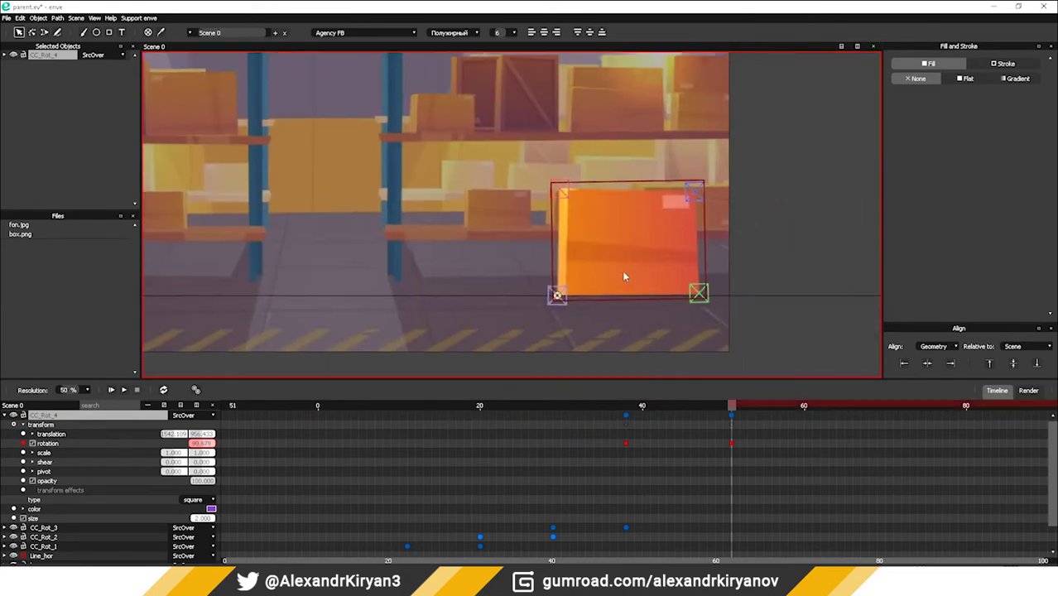
- Fine-tune CC_Rot_4's rotation at frame 51 to about 91.1° so the box rests on the floor line
{"action": "scroll", "coordinate": [745, 272], "scroll_direction": "up", "scroll_amount": 11}
{"action": "key", "text": "r"}
{"action": "left_click", "coordinate": [782, 254]}
{"action": "scroll", "coordinate": [654, 273], "scroll_direction": "down", "scroll_amount": 12}
{"action": "left_click", "coordinate": [714, 257]}
{"action": "left_click_drag", "start_coordinate": [715, 257], "coordinate": [784, 259]}
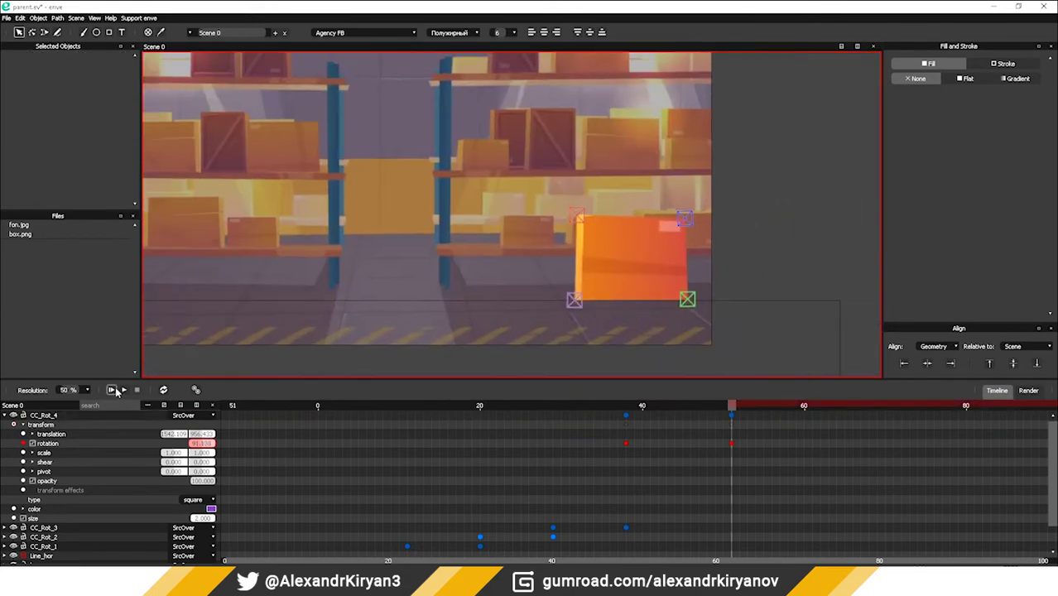
- Preview the animation, then shift all keyframes after CC_Rot_1's first one earlier so its rotation ends at frame 16
{"action": "left_click", "coordinate": [113, 390]}
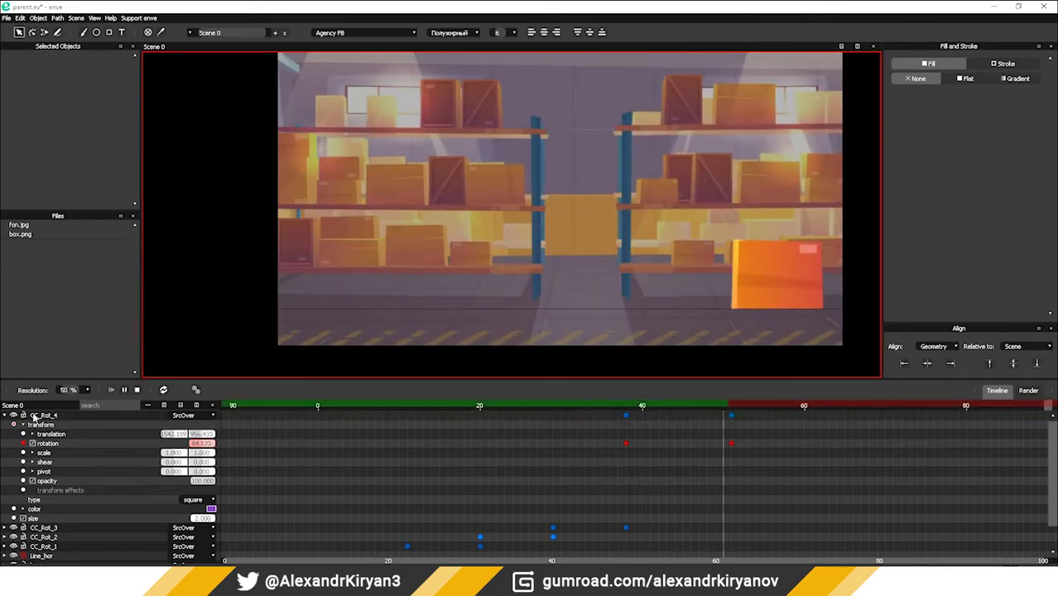
{"action": "left_click", "coordinate": [6, 417]}
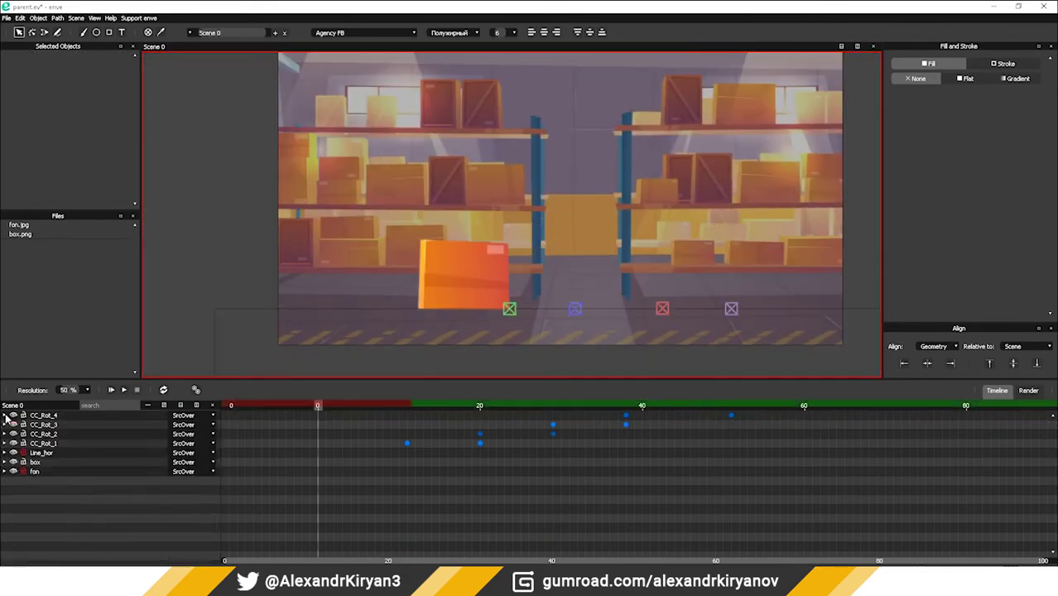
{"action": "left_click_drag", "start_coordinate": [401, 480], "coordinate": [825, 397]}
{"action": "left_click", "coordinate": [407, 406]}
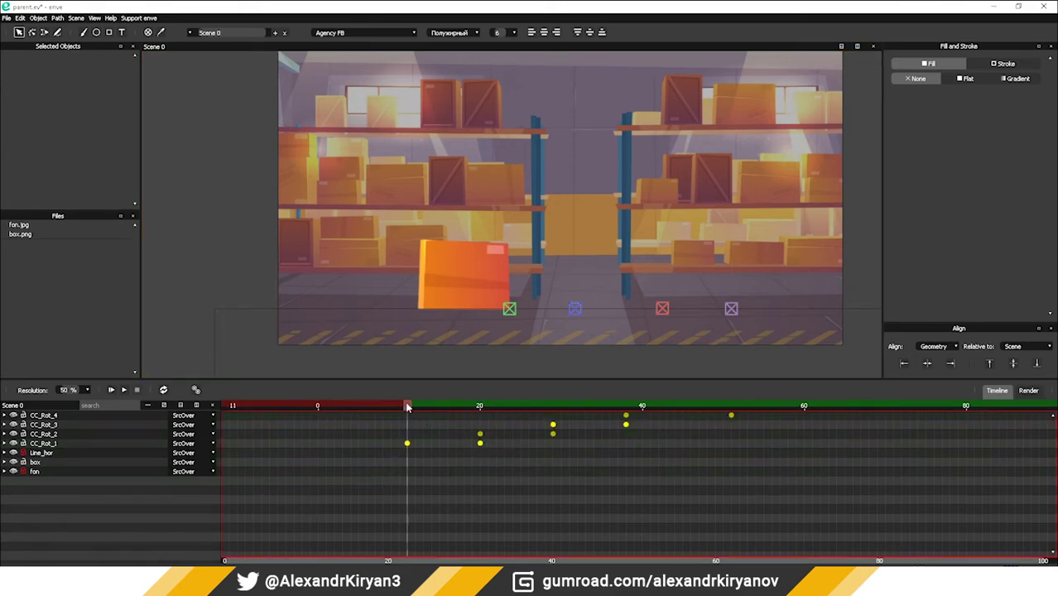
{"action": "left_click_drag", "start_coordinate": [408, 408], "coordinate": [447, 408]}
{"action": "left_click_drag", "start_coordinate": [451, 492], "coordinate": [797, 407]}
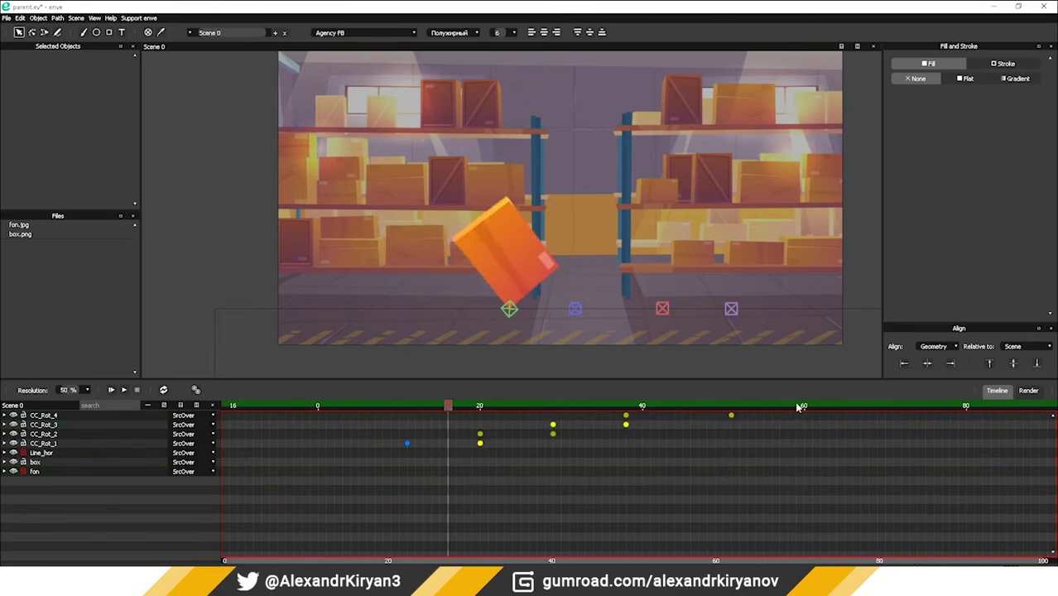
{"action": "left_click_drag", "start_coordinate": [485, 439], "coordinate": [450, 443]}
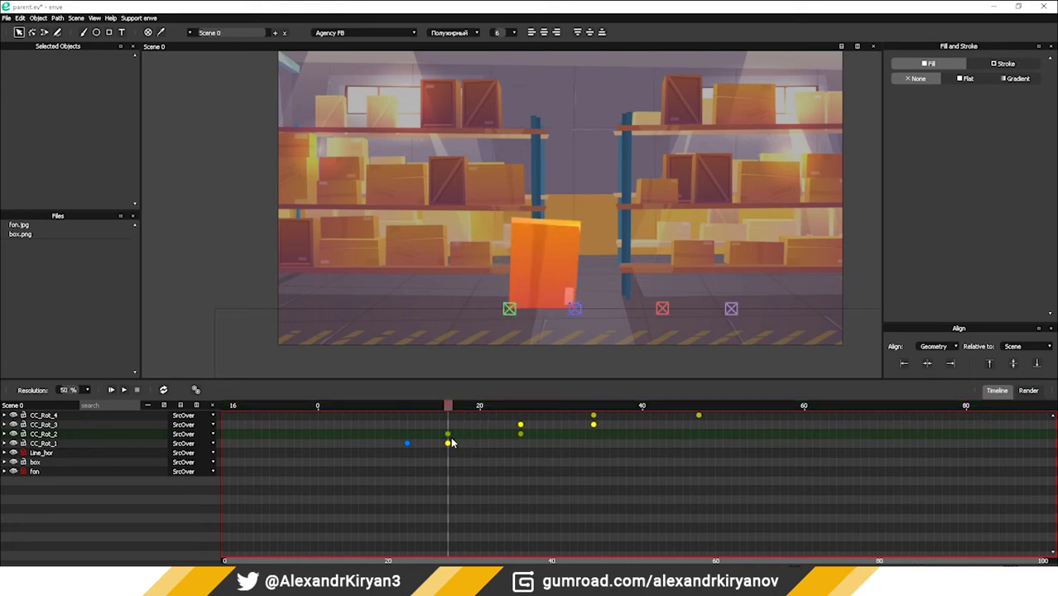
- Shift the remaining keyframes earlier so CC_Rot_2's rotation ends at frame 21 and CC_Rot_3's ends at frame 27
{"action": "left_click_drag", "start_coordinate": [461, 408], "coordinate": [494, 408]}
{"action": "left_click_drag", "start_coordinate": [515, 474], "coordinate": [702, 411]}
{"action": "left_click_drag", "start_coordinate": [521, 430], "coordinate": [543, 445]}
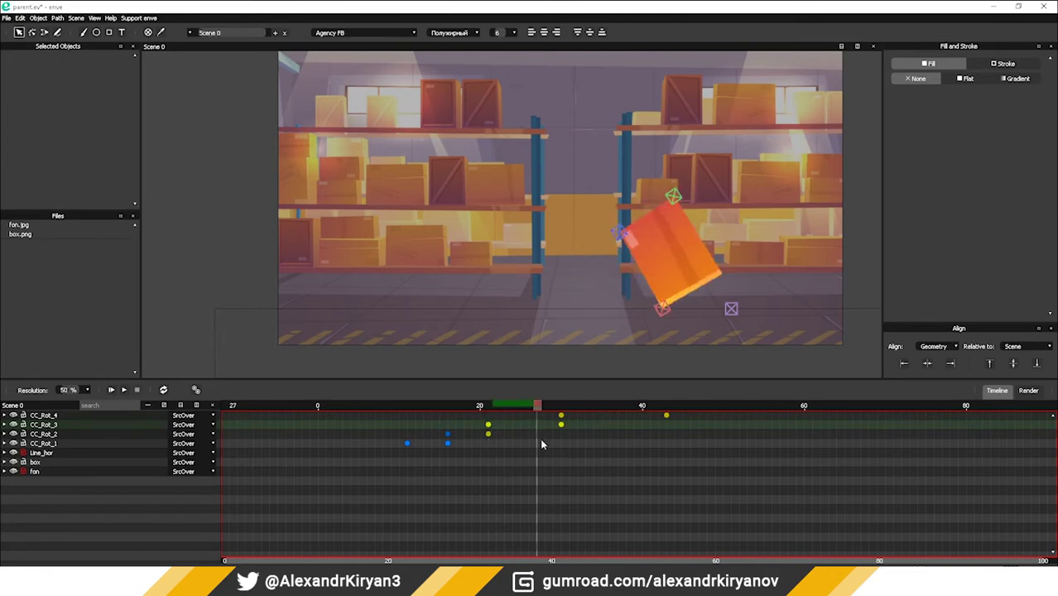
{"action": "left_click_drag", "start_coordinate": [539, 492], "coordinate": [712, 411]}
{"action": "left_click_drag", "start_coordinate": [559, 422], "coordinate": [318, 407]}
{"action": "left_click", "coordinate": [567, 458]}
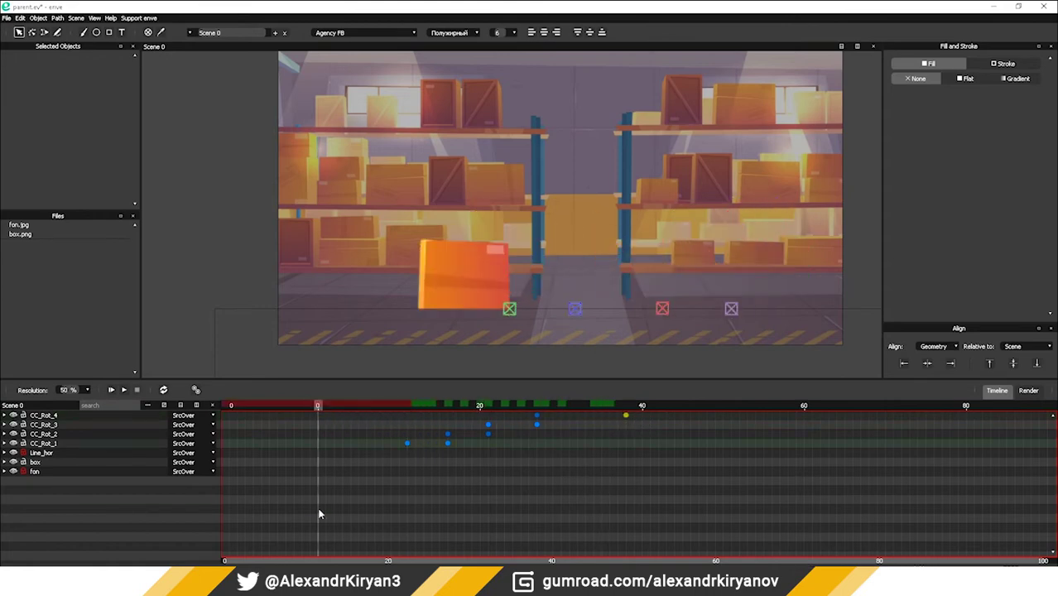
- Play the retimed animation from the start to check the tumbling speed, and stop playback
{"action": "left_click", "coordinate": [332, 561]}
{"action": "key", "text": "space"}
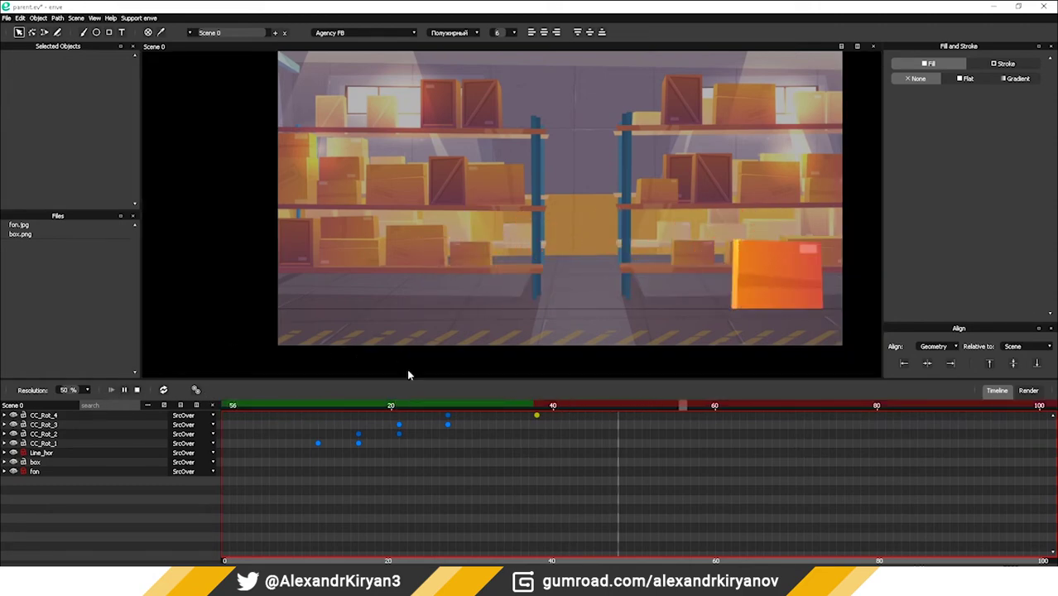
{"action": "left_click", "coordinate": [448, 407]}
{"action": "left_click", "coordinate": [137, 390]}
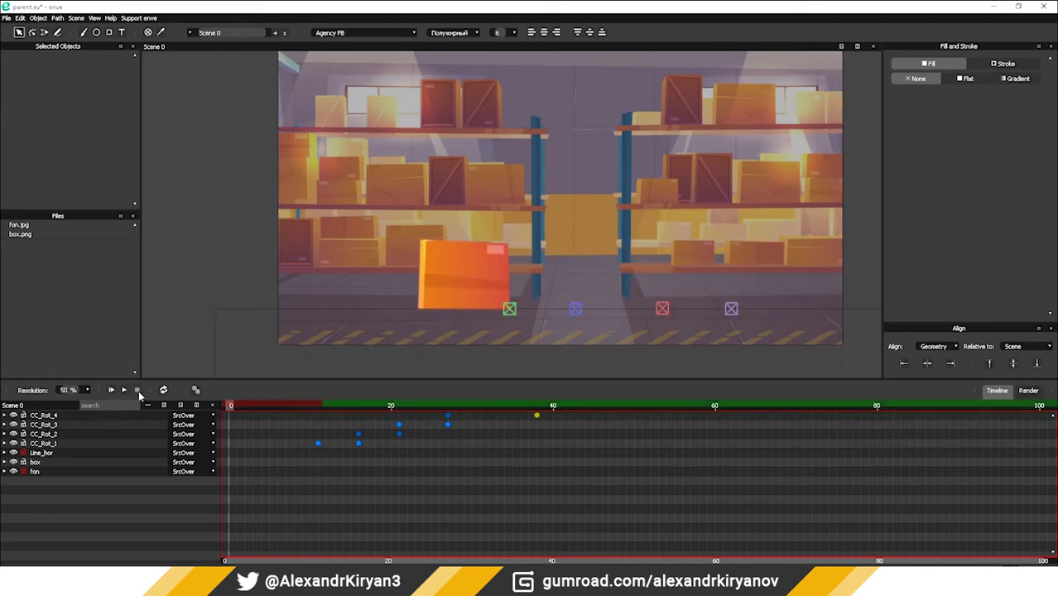
- Display CC_Rot_4's rotation curve in the graph editor and add a rotation key at frame 33
{"action": "left_click", "coordinate": [41, 416]}
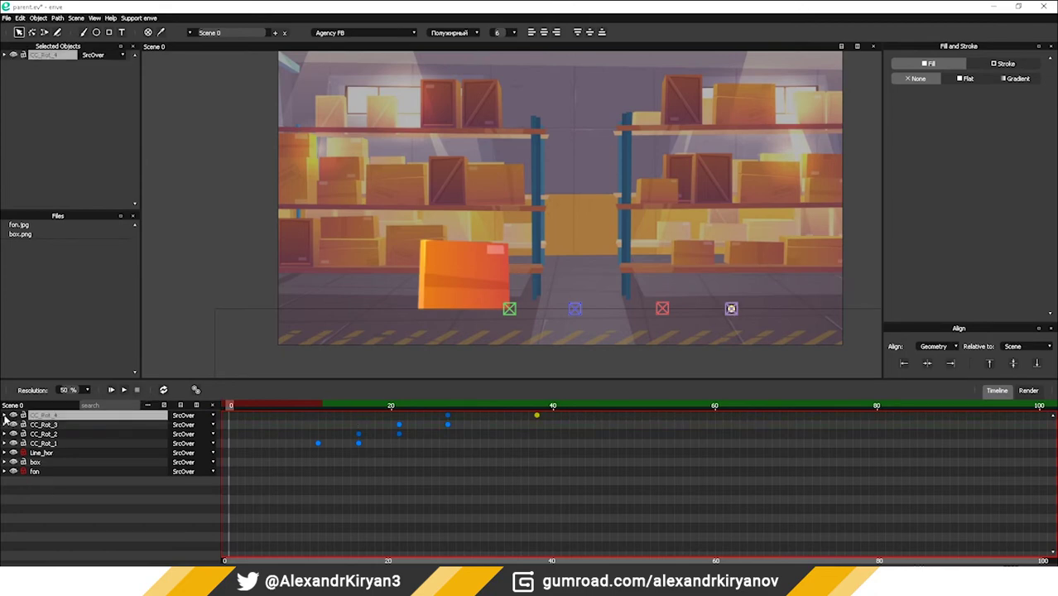
{"action": "left_click", "coordinate": [5, 416]}
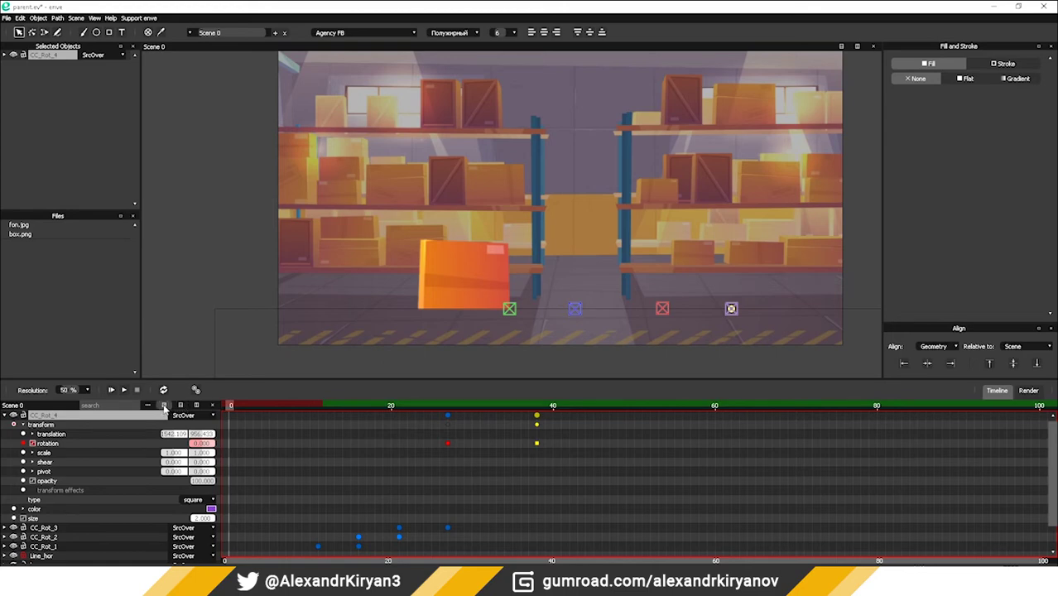
{"action": "left_click", "coordinate": [180, 406]}
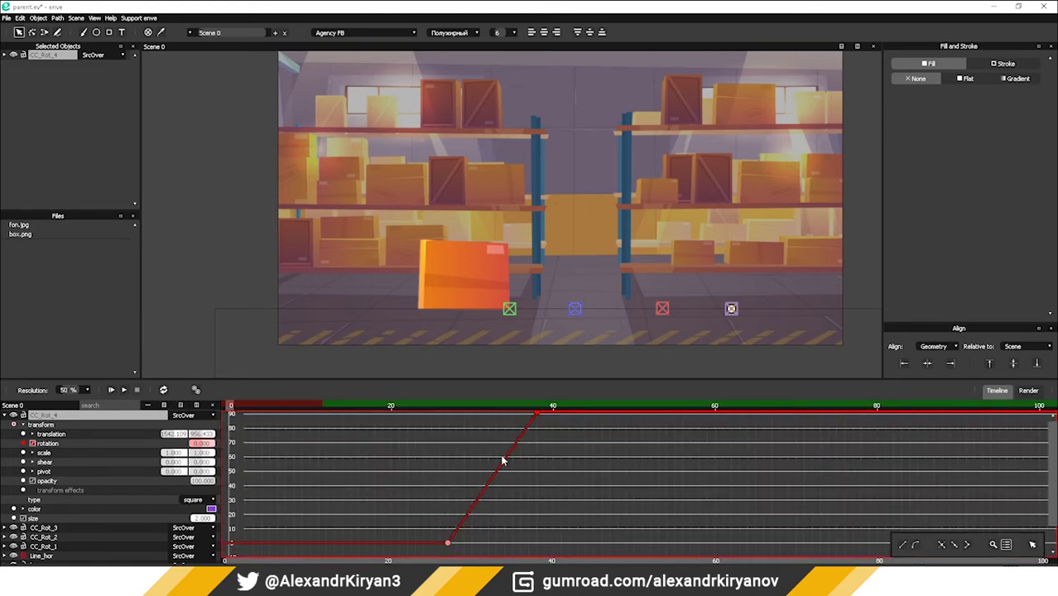
{"action": "left_click_drag", "start_coordinate": [502, 457], "coordinate": [501, 461]}
{"action": "left_click_drag", "start_coordinate": [477, 407], "coordinate": [498, 412]}
{"action": "right_click", "coordinate": [211, 442]}
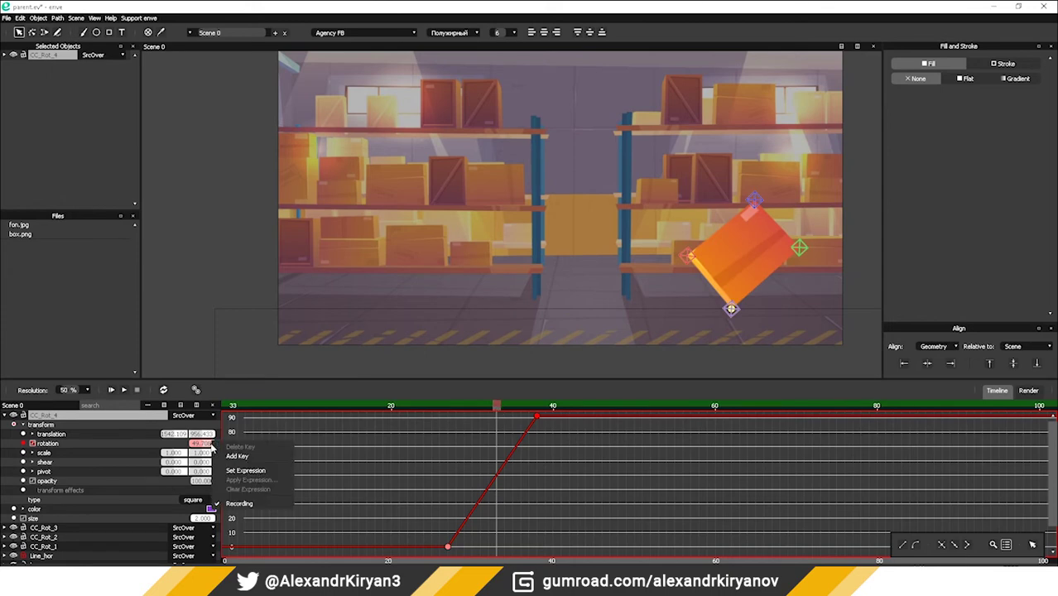
{"action": "left_click", "coordinate": [239, 457]}
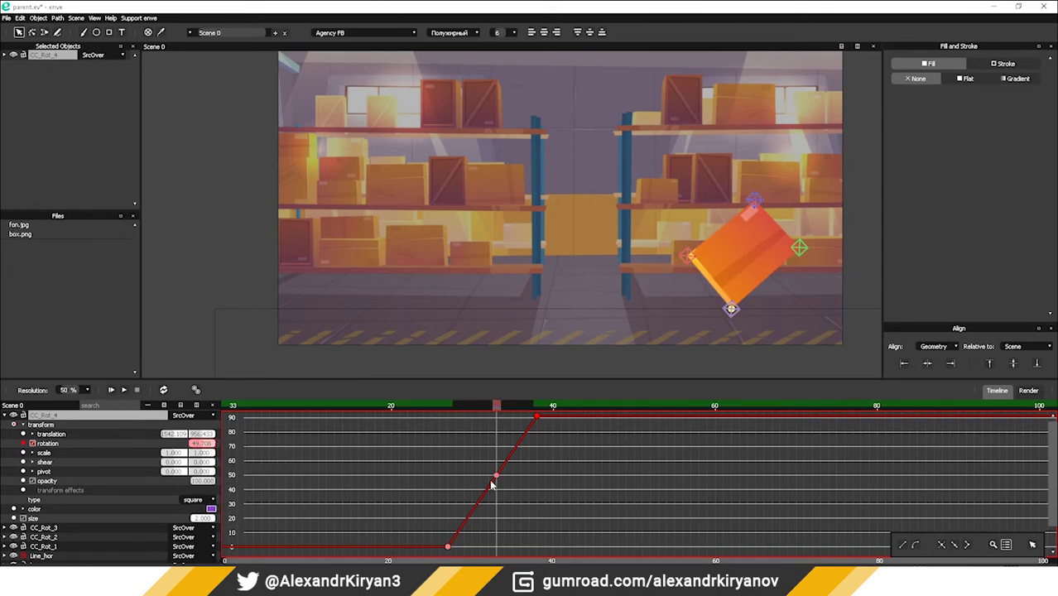
- Smooth CC_Rot_4's middle rotation key and move it to frame 32, then hide the curve and collapse the layer
{"action": "left_click", "coordinate": [915, 545]}
{"action": "left_click_drag", "start_coordinate": [536, 479], "coordinate": [535, 468]}
{"action": "left_click_drag", "start_coordinate": [498, 408], "coordinate": [464, 424]}
{"action": "left_click_drag", "start_coordinate": [497, 481], "coordinate": [515, 470]}
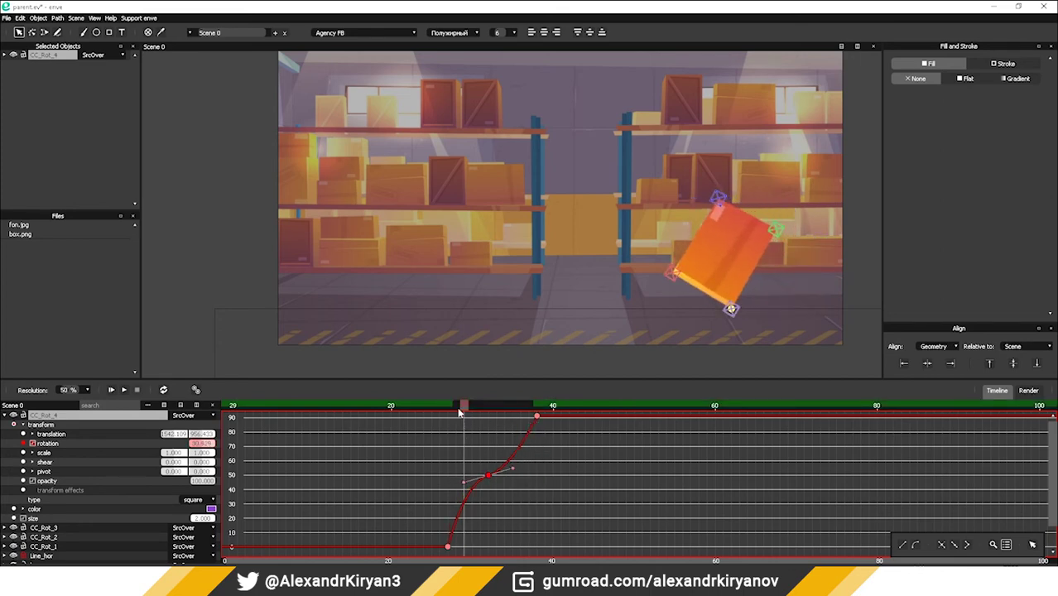
{"action": "left_click_drag", "start_coordinate": [461, 412], "coordinate": [543, 418]}
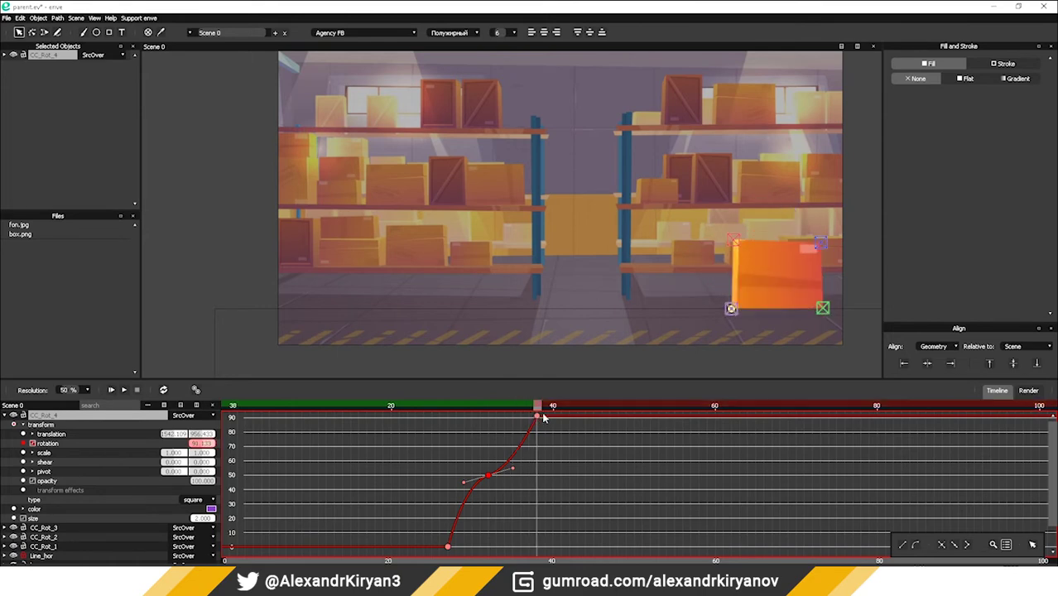
{"action": "left_click", "coordinate": [32, 444]}
{"action": "left_click", "coordinate": [5, 416]}
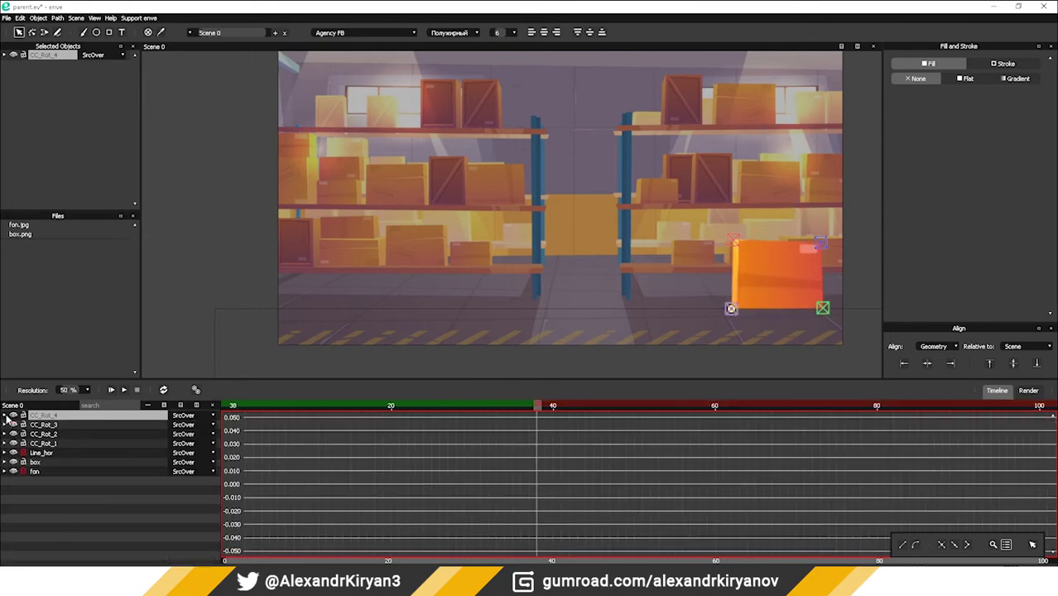
- Expand CC_Rot_1's transform properties, return to the keyframe view and add a rotation key at frame 38
{"action": "left_click", "coordinate": [44, 445]}
{"action": "left_click", "coordinate": [5, 445]}
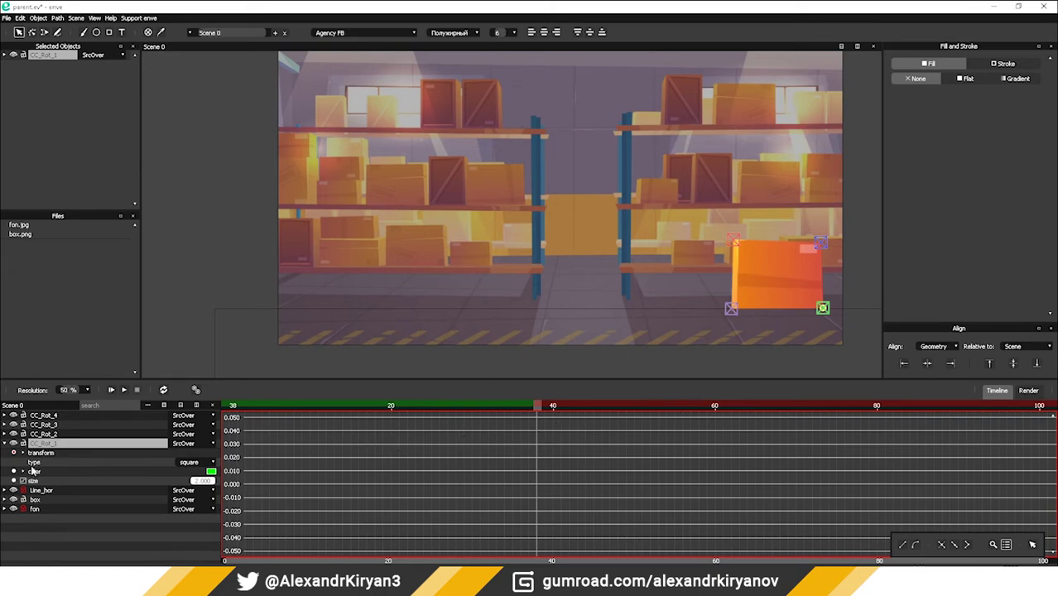
{"action": "left_click", "coordinate": [24, 453]}
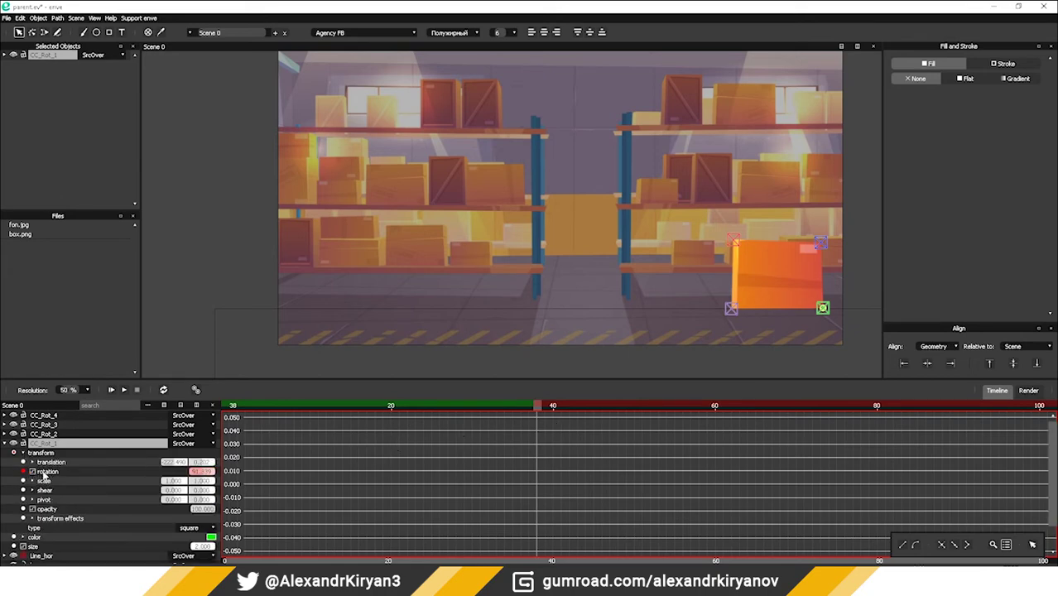
{"action": "left_click", "coordinate": [163, 405]}
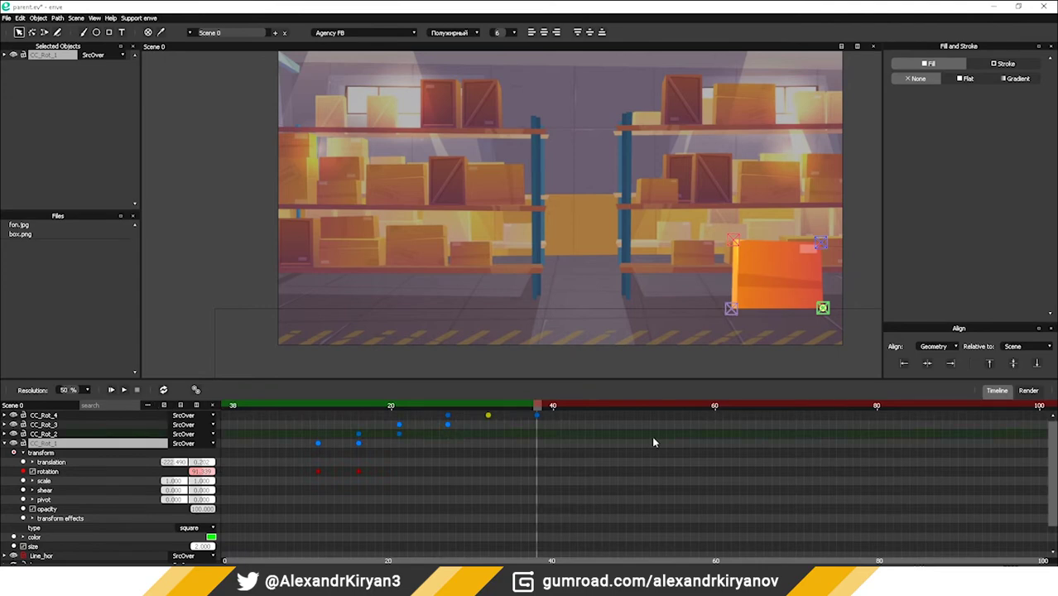
{"action": "right_click", "coordinate": [51, 473]}
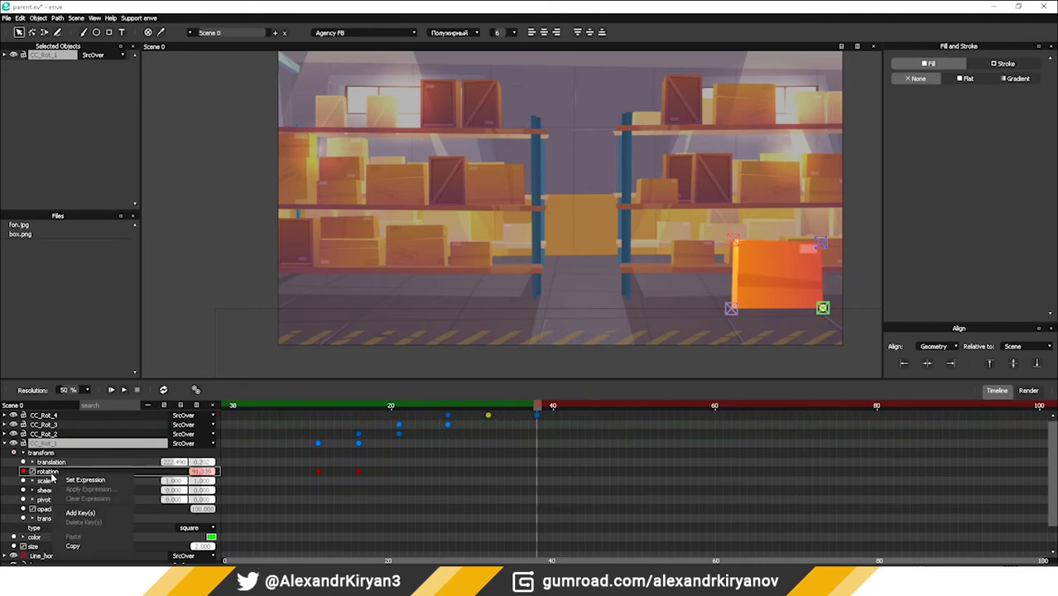
{"action": "left_click", "coordinate": [88, 512]}
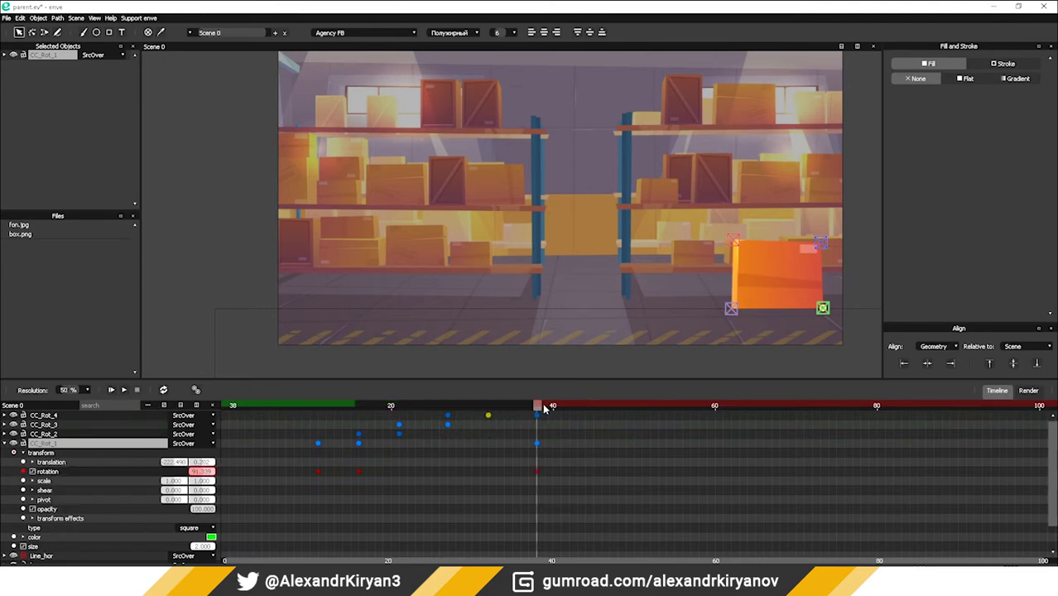
- Rotate CC_Rot_1 to about 95.2° at frame 41 so the box tips slightly off the floor
{"action": "left_click_drag", "start_coordinate": [538, 406], "coordinate": [563, 408]}
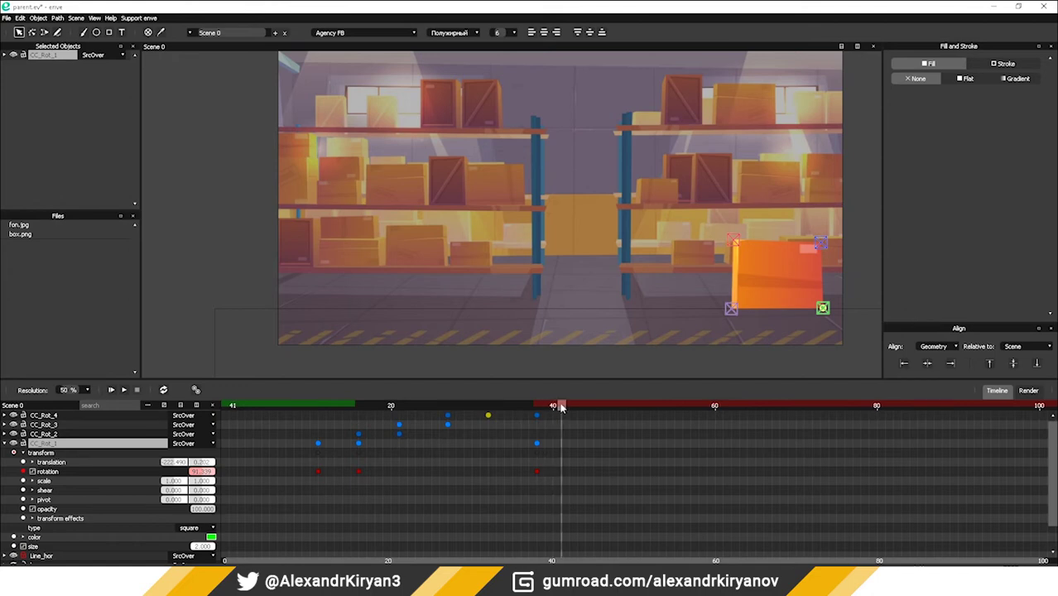
{"action": "key", "text": "r"}
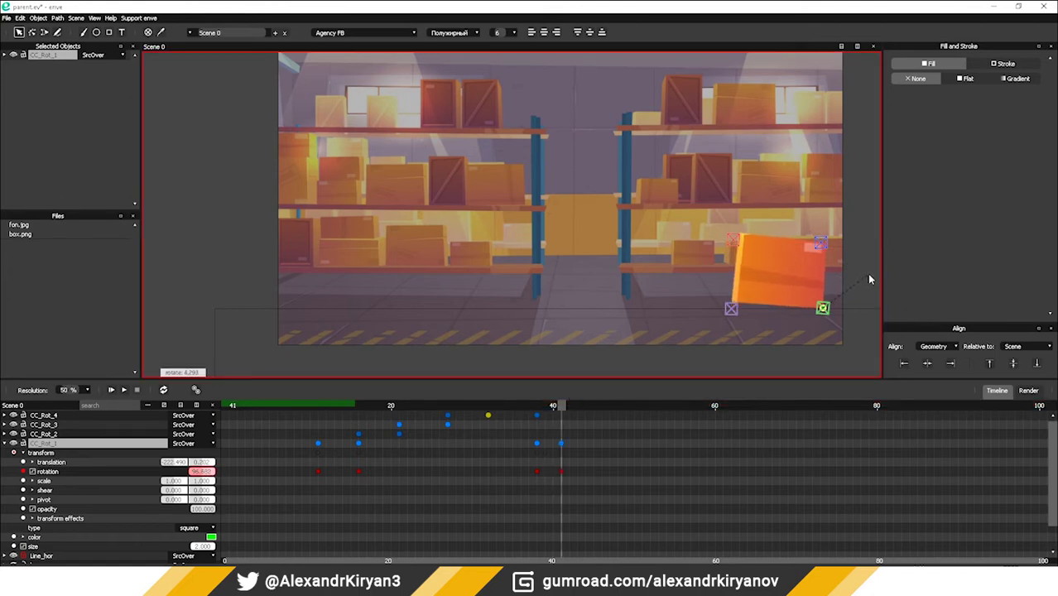
{"action": "left_click", "coordinate": [867, 273]}
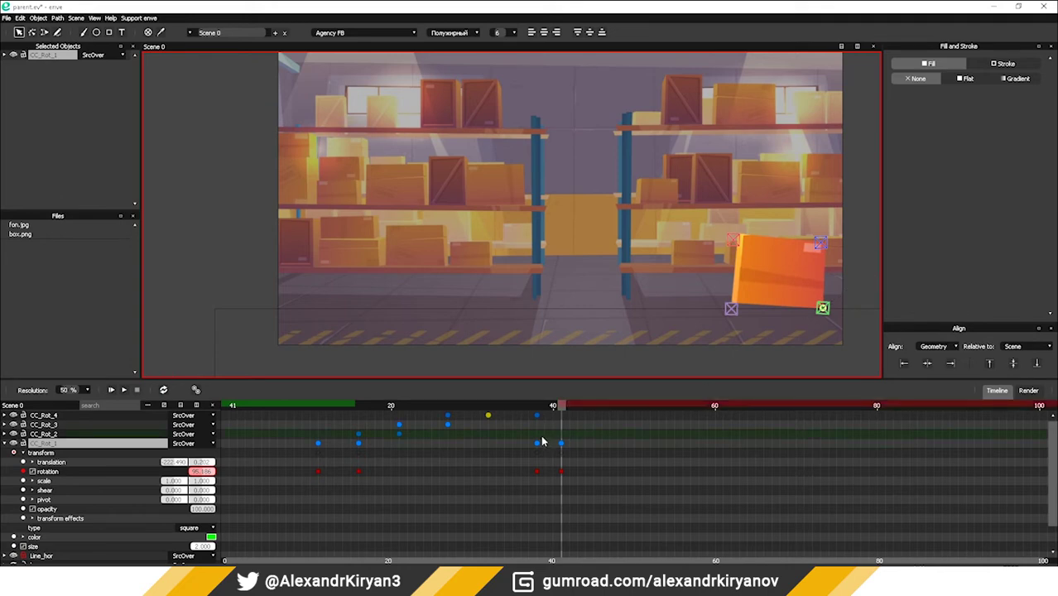
- Copy CC_Rot_1's frame 38 rotation key to frame 44 so the box settles back on the floor
{"action": "left_click", "coordinate": [537, 444]}
{"action": "left_click_drag", "start_coordinate": [590, 407], "coordinate": [611, 405]}
{"action": "key", "text": "ctrl+v"}
{"action": "left_click_drag", "start_coordinate": [602, 445], "coordinate": [594, 448]}
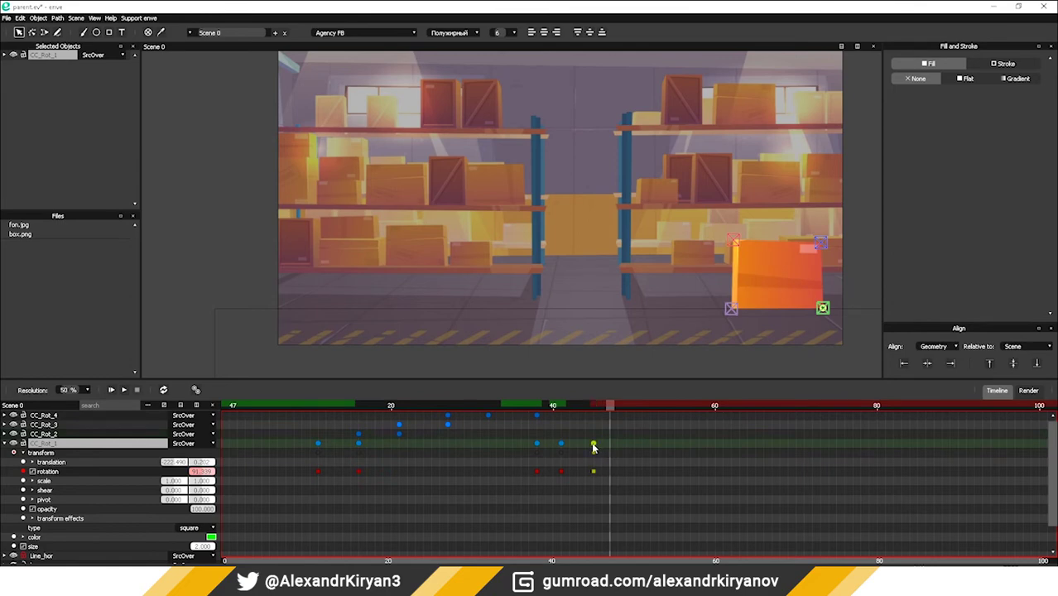
{"action": "mouse_move", "coordinate": [566, 409]}
{"action": "left_mouse_down"}
{"action": "mouse_move", "coordinate": [484, 404]}
{"action": "mouse_move", "coordinate": [567, 402]}
{"action": "left_mouse_up"}
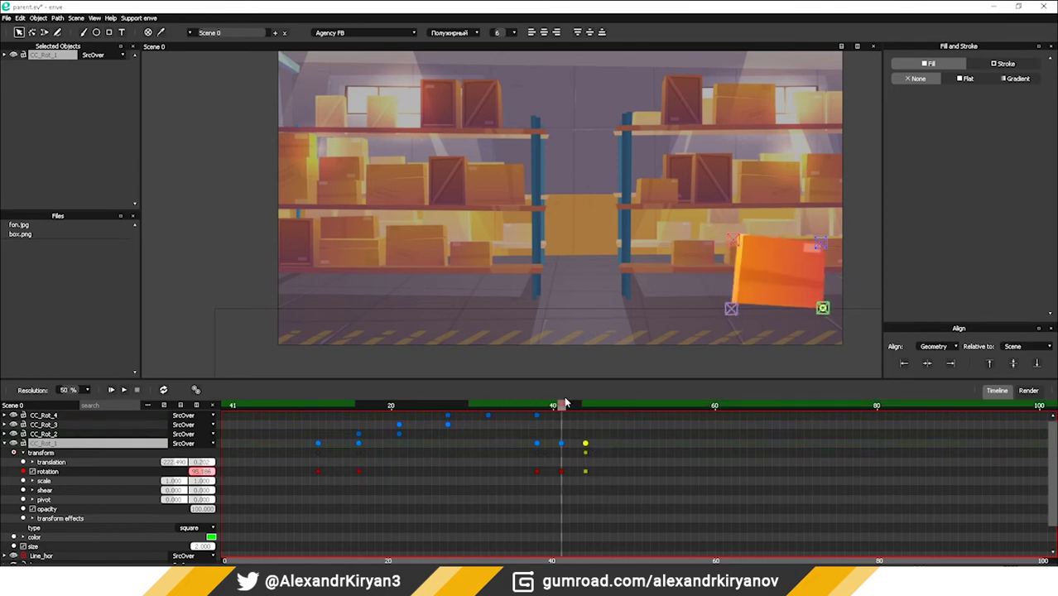
- Show CC_Rot_1's rotation curve in the graph editor and round the bump between frames 38 and 44 into a smooth arc
{"action": "right_click", "coordinate": [192, 473]}
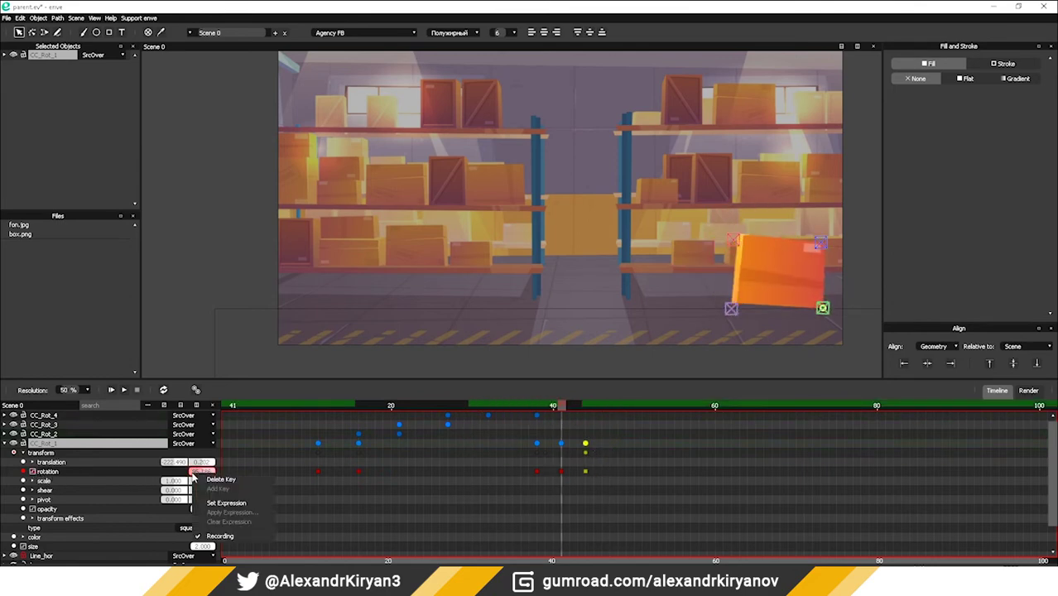
{"action": "left_click", "coordinate": [166, 406]}
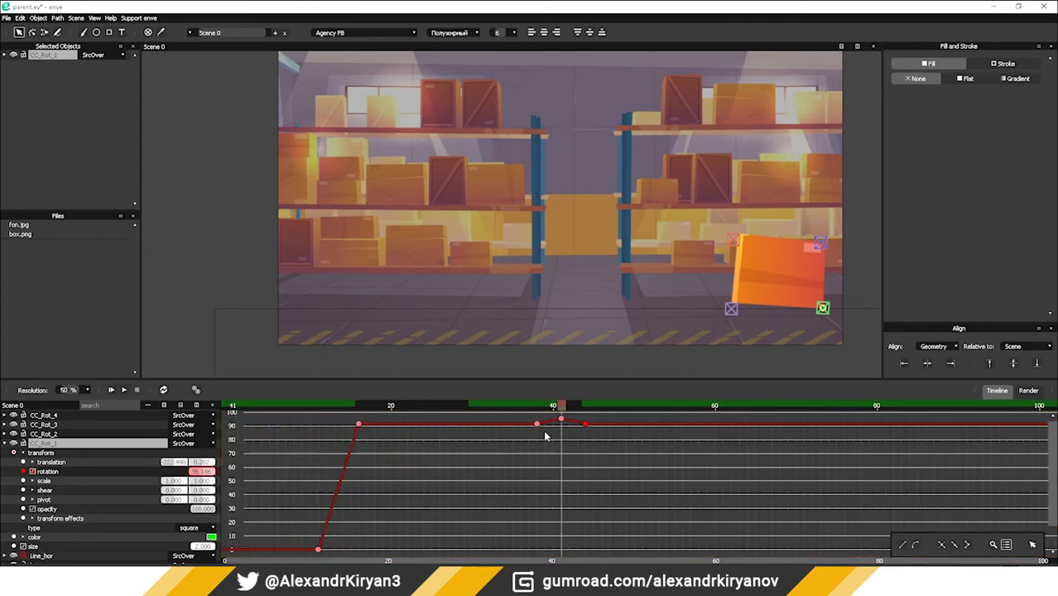
{"action": "left_click_drag", "start_coordinate": [554, 415], "coordinate": [548, 439]}
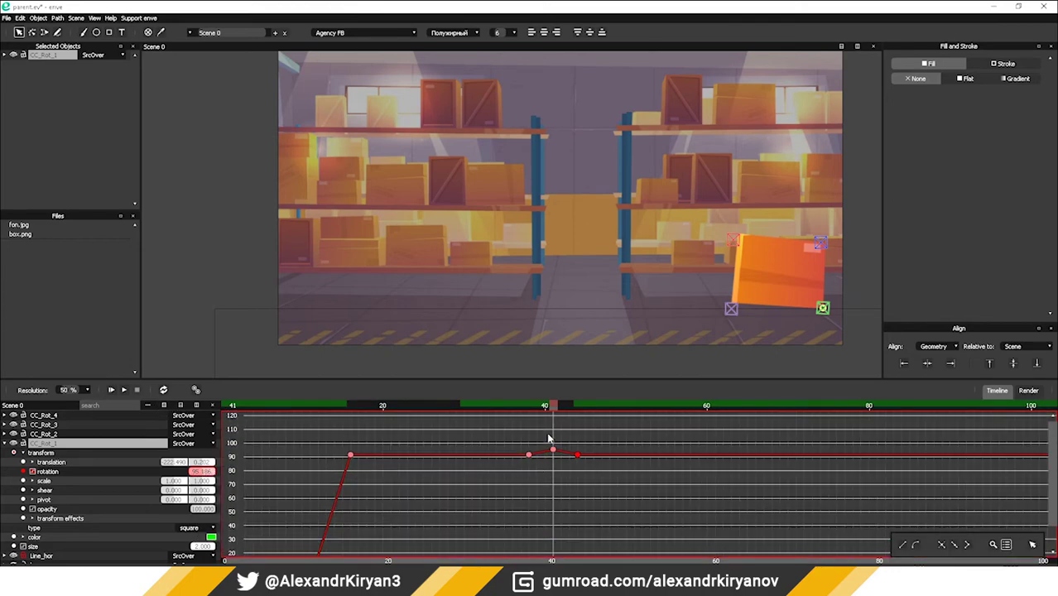
{"action": "left_click", "coordinate": [942, 546]}
{"action": "scroll", "coordinate": [553, 456], "scroll_direction": "up", "scroll_amount": 3}
{"action": "scroll", "coordinate": [553, 457], "scroll_direction": "up", "scroll_amount": 15}
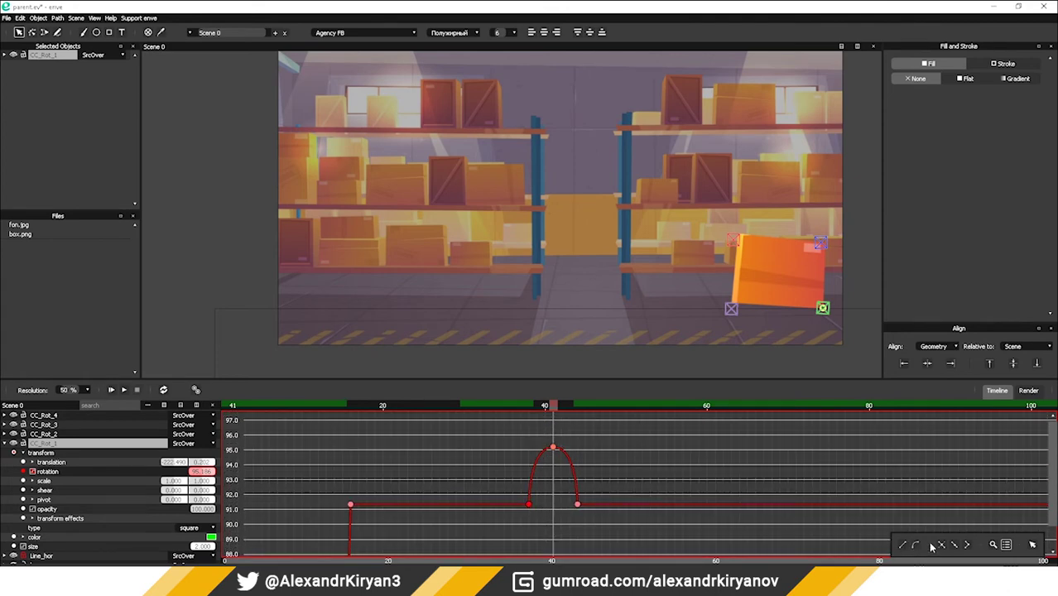
- Adjust the curve handles at frames 38 and 41 so the rotation rises steeply and eases into its peak
{"action": "left_click", "coordinate": [967, 546]}
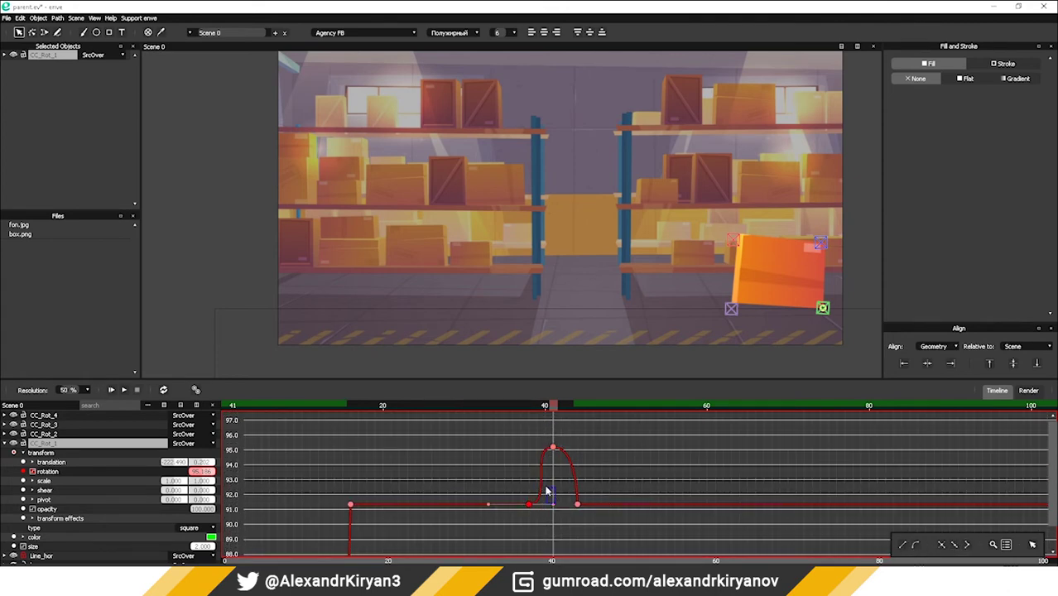
{"action": "left_click_drag", "start_coordinate": [546, 487], "coordinate": [536, 447]}
{"action": "left_click", "coordinate": [528, 504]}
{"action": "left_click", "coordinate": [546, 449]}
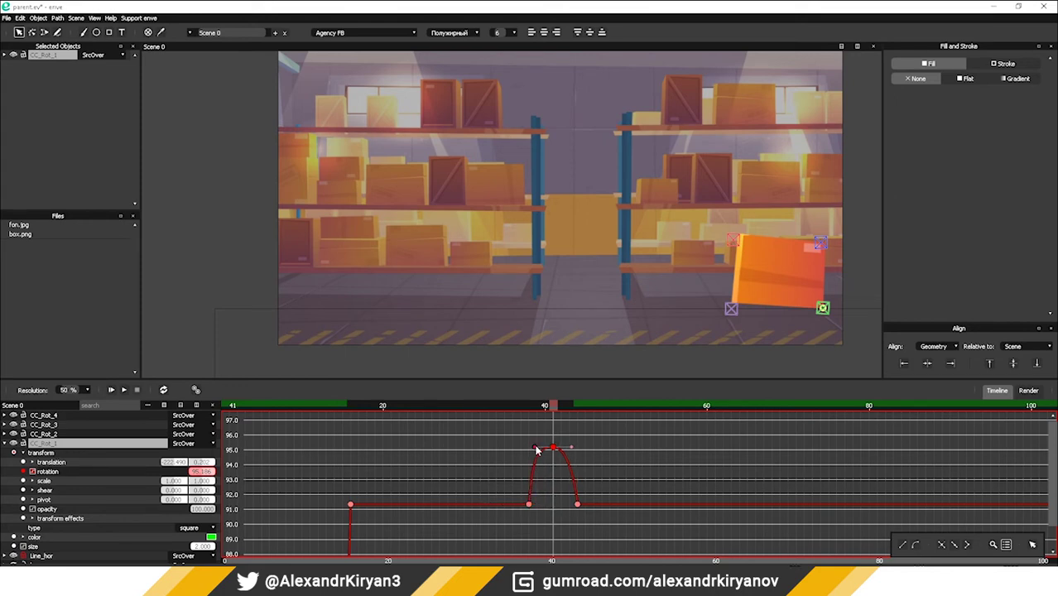
- Ease the last key of CC_Rot_1's rotation curve into the floor value and move it to frame 47
{"action": "left_click", "coordinate": [578, 506]}
{"action": "left_click", "coordinate": [968, 545]}
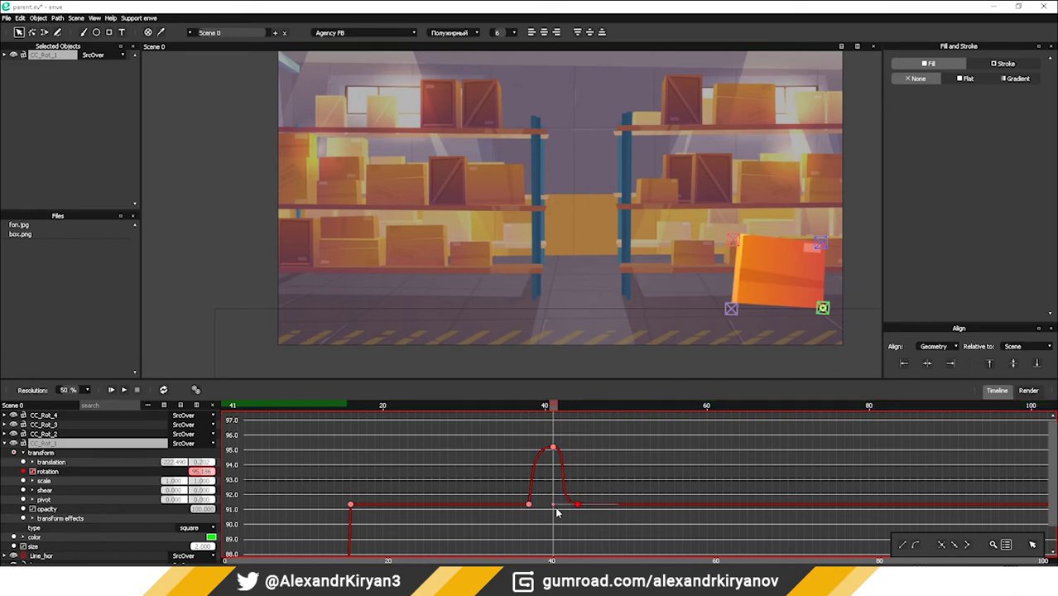
{"action": "left_click_drag", "start_coordinate": [578, 508], "coordinate": [585, 507]}
{"action": "left_click_drag", "start_coordinate": [556, 419], "coordinate": [580, 432]}
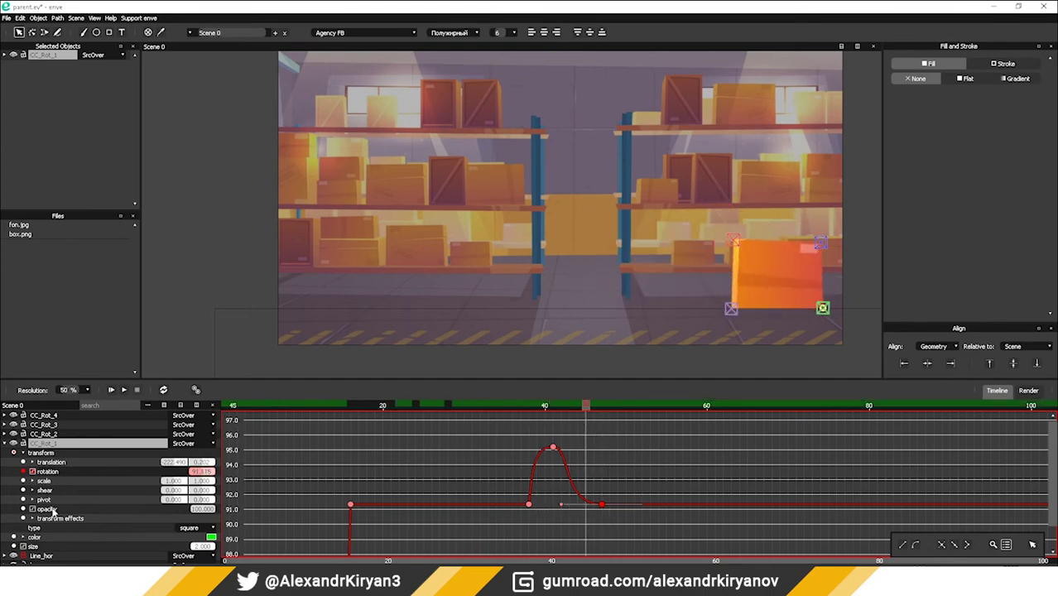
- Hide CC_Rot_1's rotation curve, collapse its properties and play back the animation
{"action": "left_click", "coordinate": [32, 472]}
{"action": "left_click", "coordinate": [5, 444]}
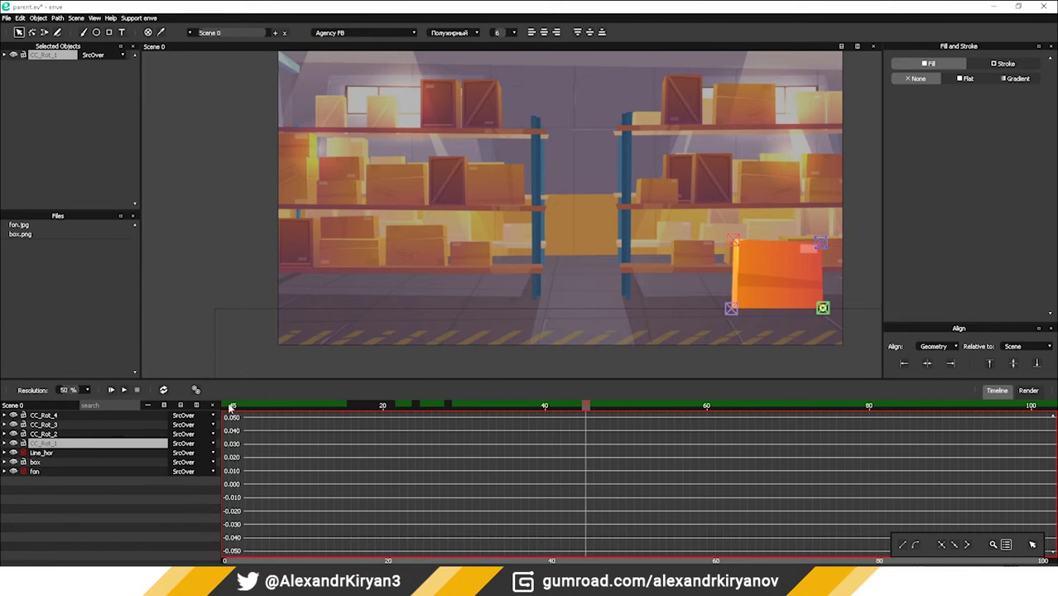
{"action": "left_click", "coordinate": [112, 390]}
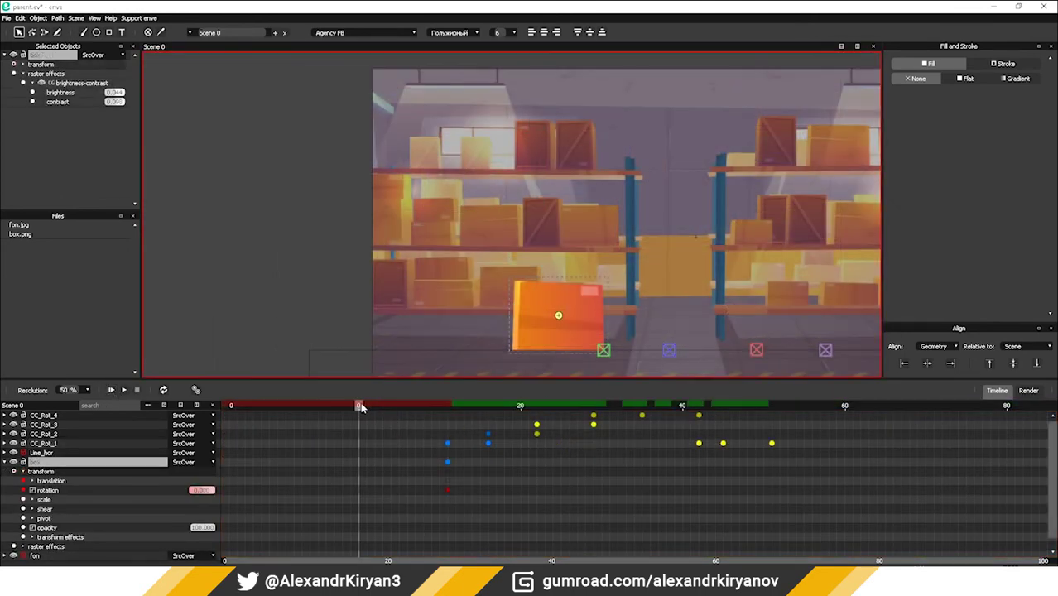
- At frame 0, place the box in the air beyond the scene's left edge and rotate it to about -87 degrees
{"action": "key", "text": "g"}
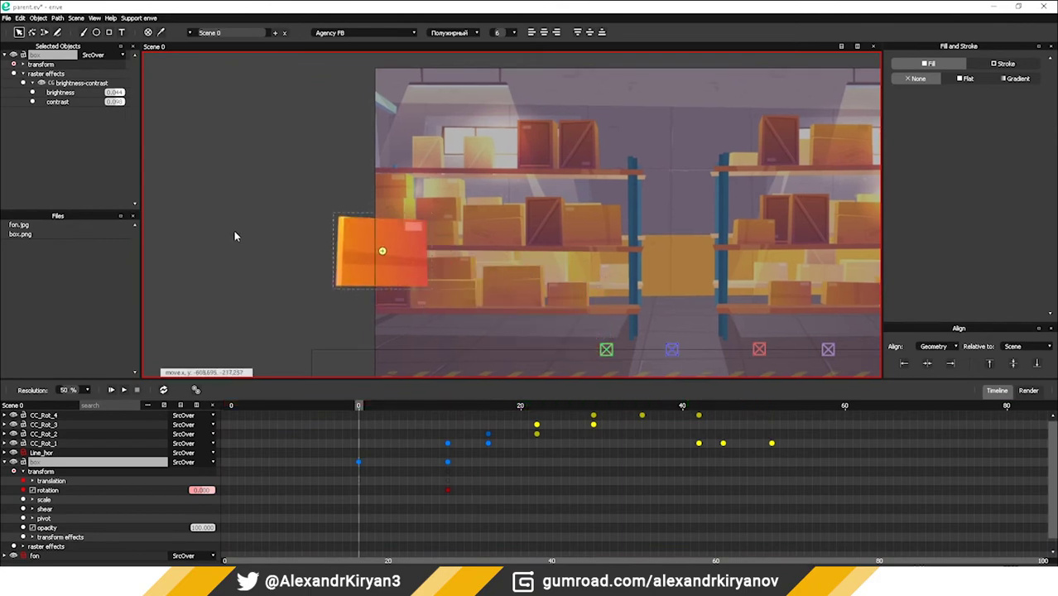
{"action": "left_click", "coordinate": [158, 222]}
{"action": "key", "text": "r"}
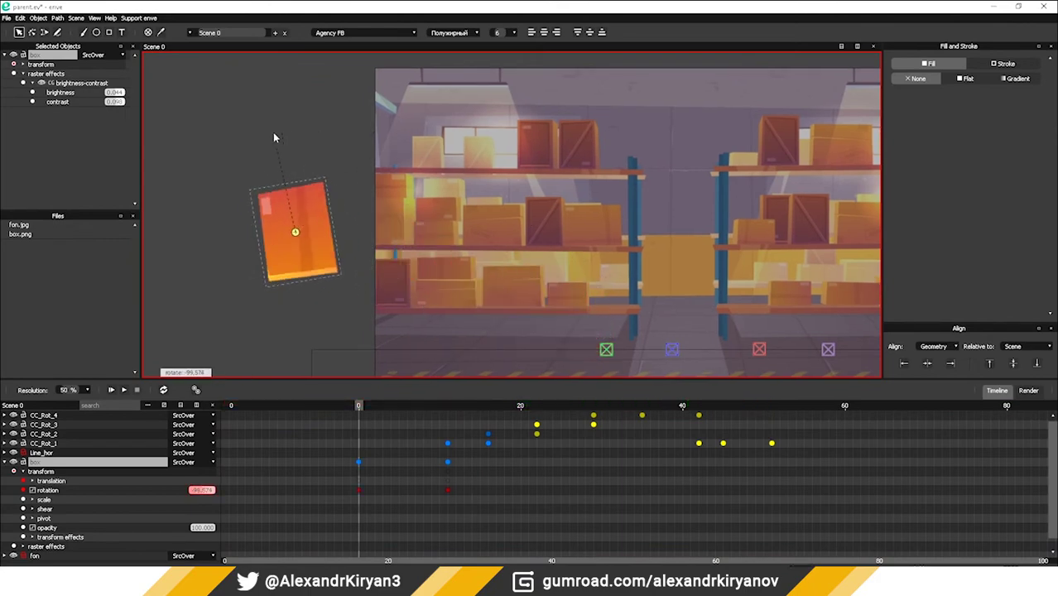
{"action": "left_click", "coordinate": [294, 139]}
{"action": "key", "text": "g"}
{"action": "left_click", "coordinate": [303, 123]}
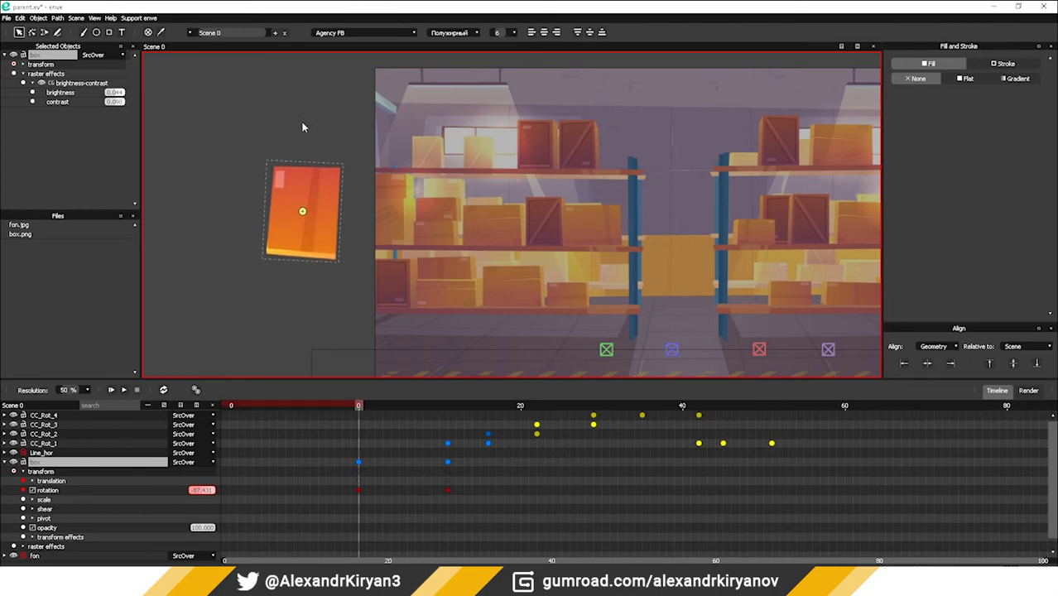
- Show the box's y translation curve in the graph editor, smooth it between frames 0 and 11, and hide it again
{"action": "left_click", "coordinate": [34, 481]}
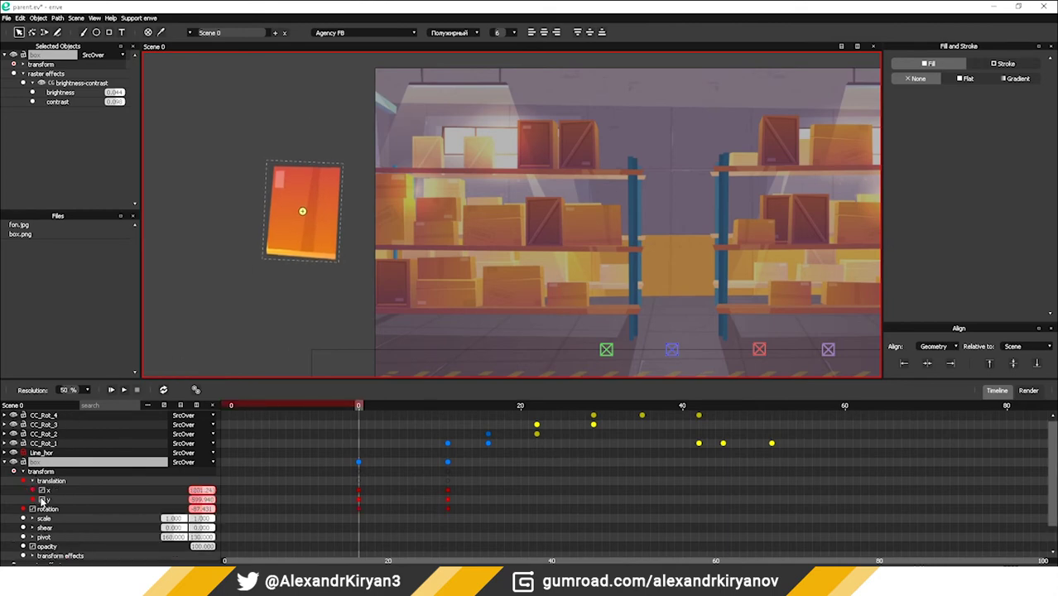
{"action": "left_click", "coordinate": [164, 407]}
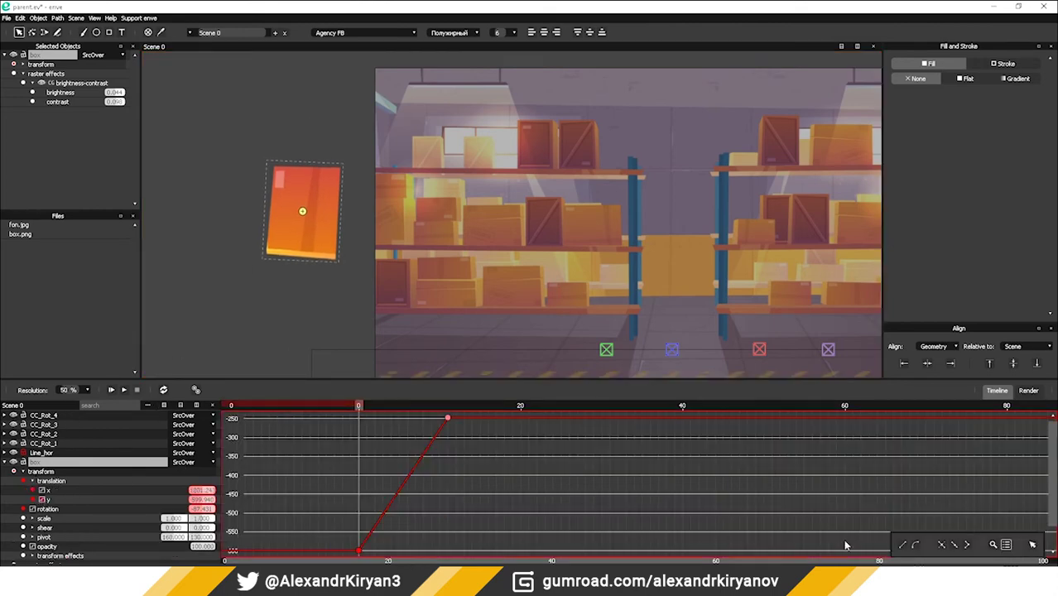
{"action": "left_click_drag", "start_coordinate": [402, 555], "coordinate": [407, 554]}
{"action": "key", "text": "space"}
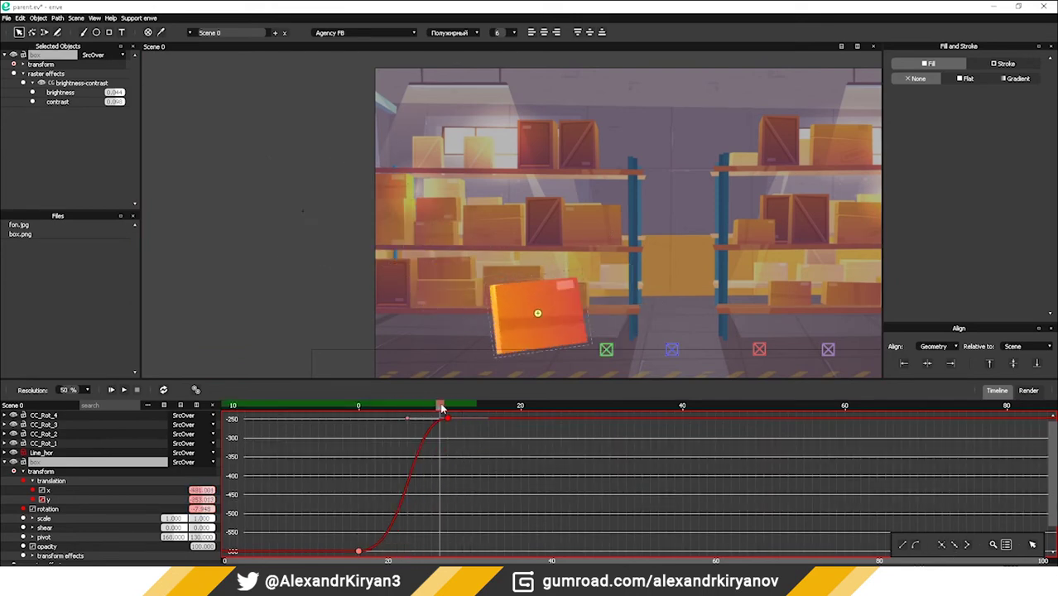
{"action": "mouse_move", "coordinate": [449, 406]}
{"action": "left_mouse_down"}
{"action": "mouse_move", "coordinate": [401, 407]}
{"action": "mouse_move", "coordinate": [447, 409]}
{"action": "left_mouse_up"}
{"action": "left_click", "coordinate": [42, 499]}
- Show the box's x translation curve and smooth it so it eases into its last key, moved to frame 15
{"action": "left_click", "coordinate": [42, 491]}
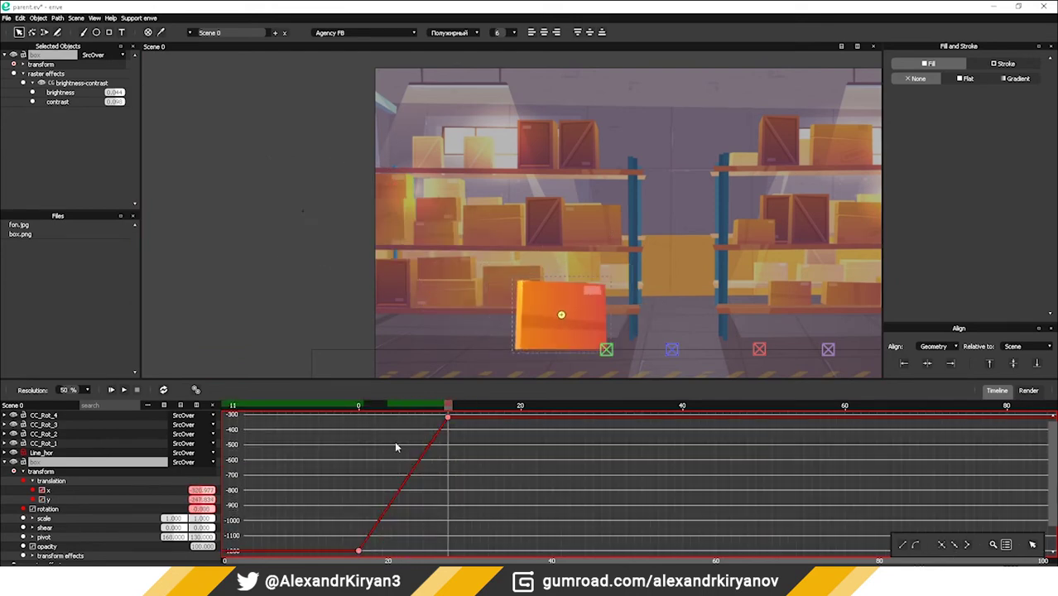
{"action": "left_click", "coordinate": [904, 546]}
{"action": "mouse_move", "coordinate": [361, 407]}
{"action": "left_mouse_down"}
{"action": "mouse_move", "coordinate": [519, 414]}
{"action": "mouse_move", "coordinate": [374, 414]}
{"action": "mouse_move", "coordinate": [513, 423]}
{"action": "mouse_move", "coordinate": [362, 418]}
{"action": "left_mouse_up"}
- Add the box's rotation curve to the graph, ease it into the frame 11 key and play back the animation
{"action": "left_click", "coordinate": [33, 509]}
{"action": "key", "text": "space"}
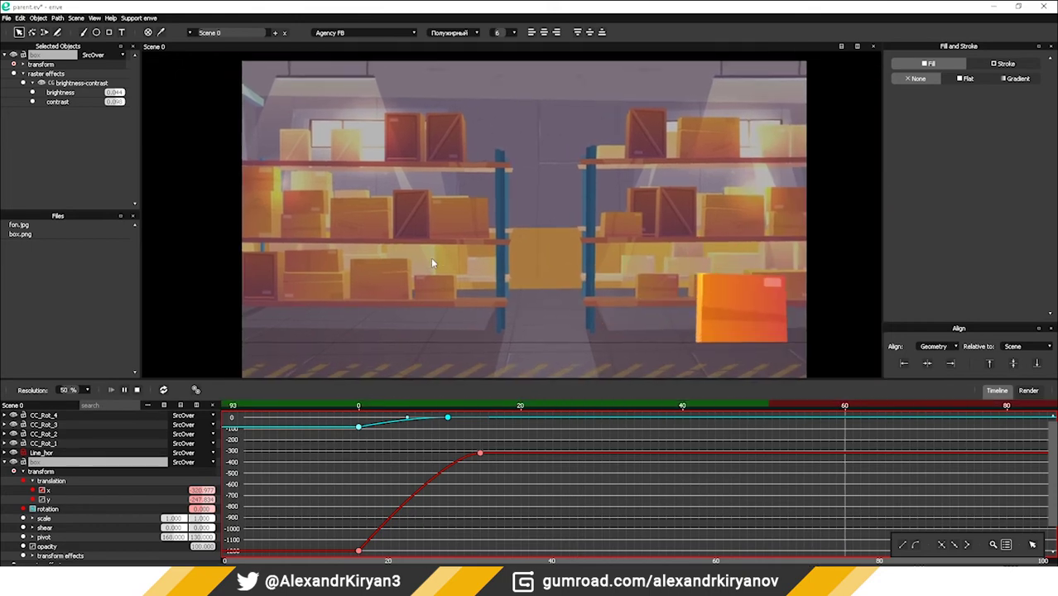
{"action": "left_click", "coordinate": [136, 390]}
{"action": "left_click", "coordinate": [115, 391]}
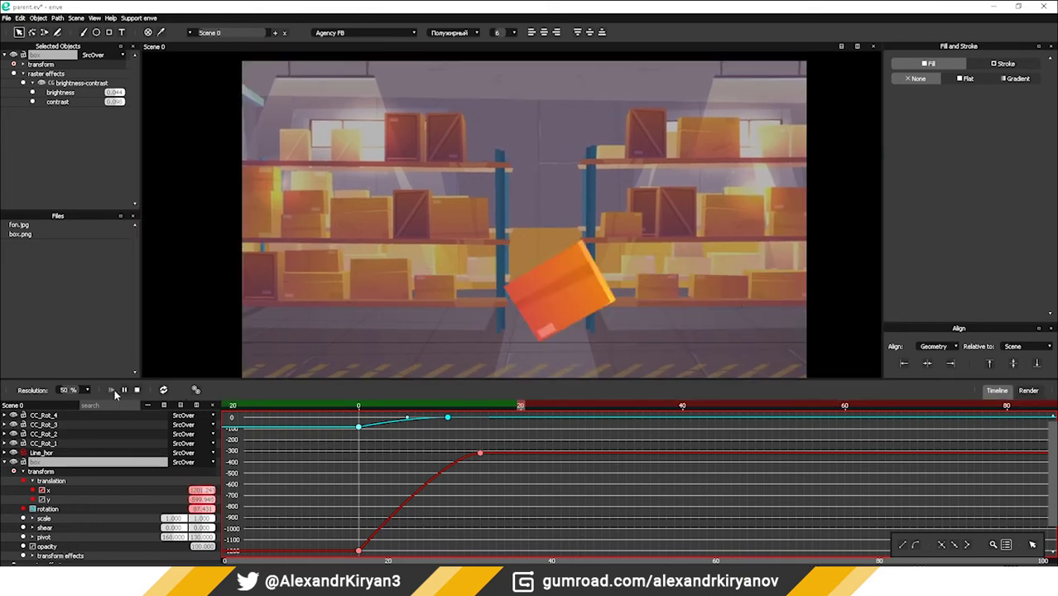
- Move the box's last x translation key to frame 11, shorten its incoming handle and replay the animation
{"action": "left_click", "coordinate": [136, 390]}
{"action": "left_click_drag", "start_coordinate": [364, 409], "coordinate": [449, 411]}
{"action": "left_click_drag", "start_coordinate": [480, 453], "coordinate": [452, 458]}
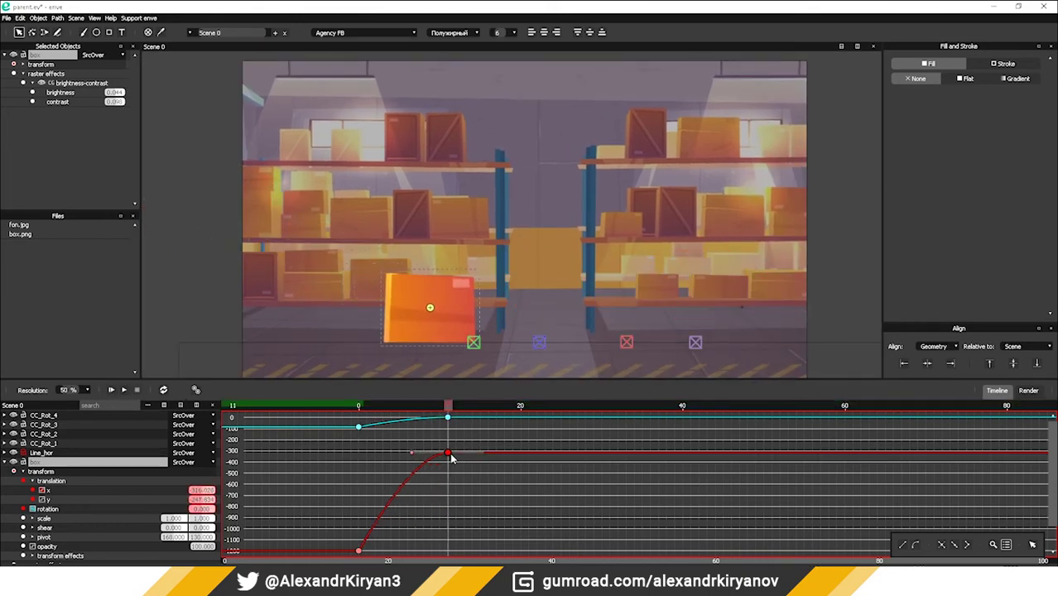
{"action": "left_click", "coordinate": [123, 390]}
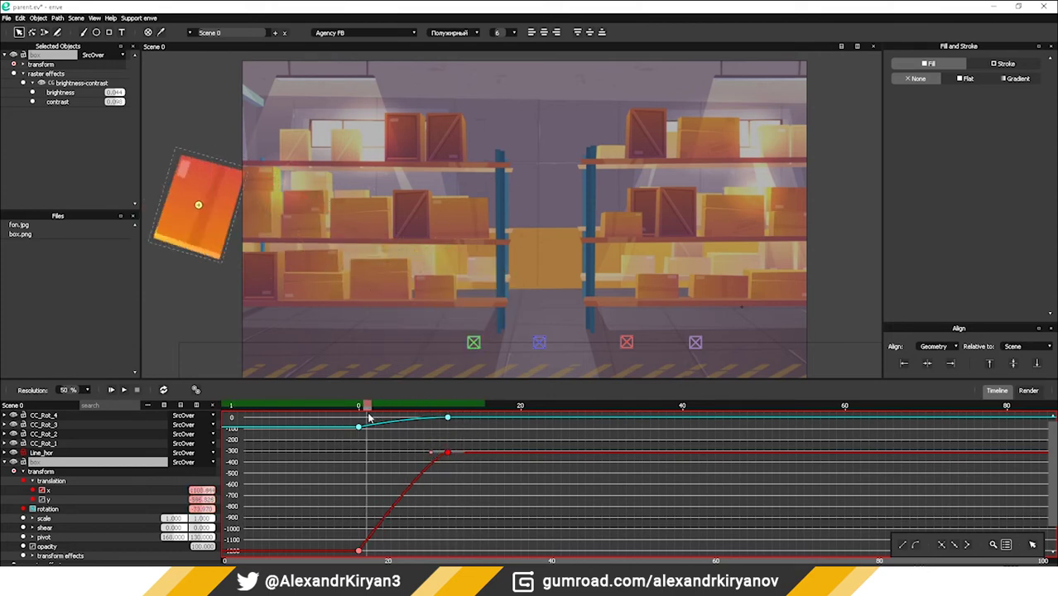
{"action": "left_click", "coordinate": [112, 390]}
{"action": "left_click", "coordinate": [114, 390]}
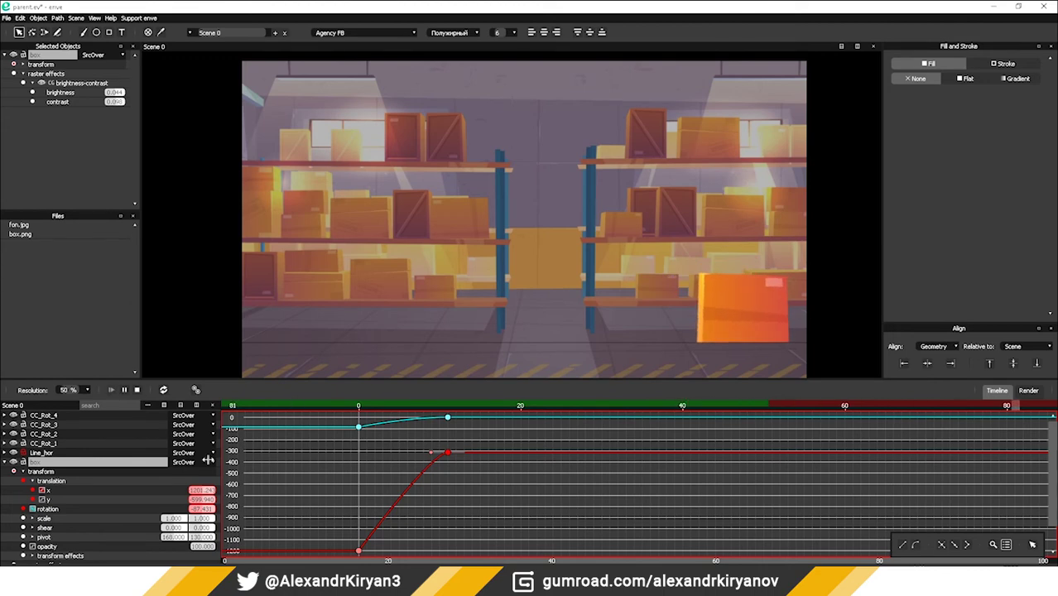
- Hide the box's curves, collapse its properties and expand CC_Rot_1's properties in the keyframe view
{"action": "left_click", "coordinate": [33, 509]}
{"action": "left_click", "coordinate": [42, 492]}
{"action": "left_click", "coordinate": [5, 463]}
{"action": "left_click", "coordinate": [5, 445]}
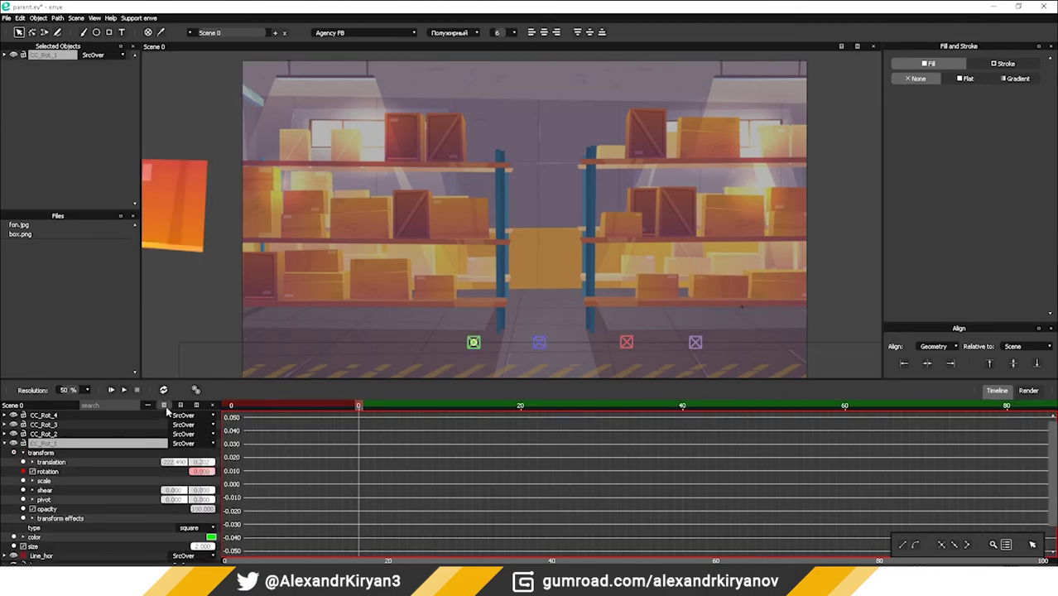
{"action": "left_click", "coordinate": [165, 407]}
{"action": "mouse_move", "coordinate": [361, 407]}
{"action": "left_mouse_down"}
{"action": "mouse_move", "coordinate": [436, 407]}
{"action": "mouse_move", "coordinate": [359, 411]}
{"action": "left_mouse_up"}
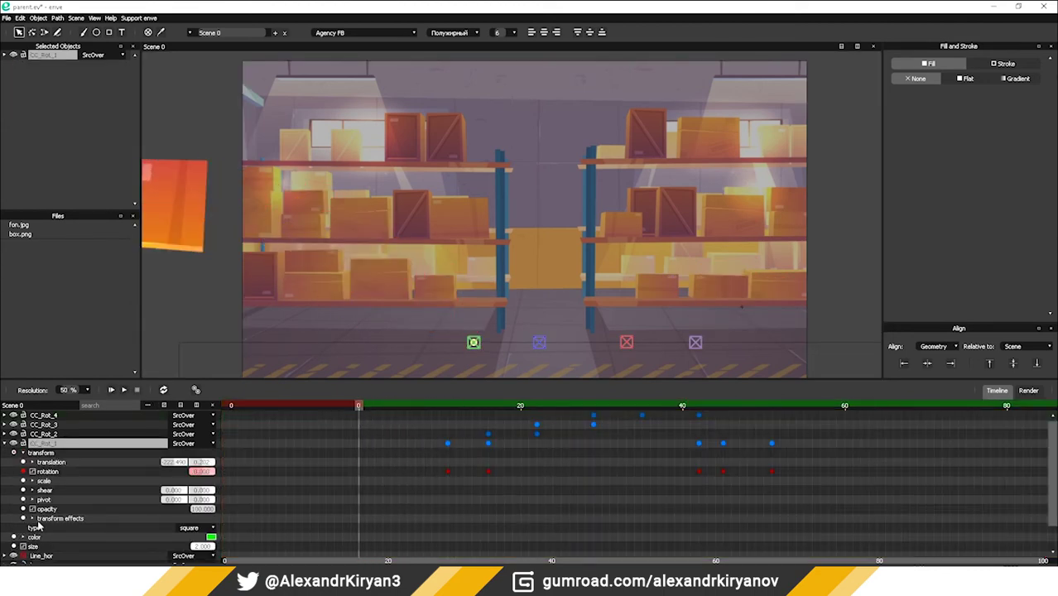
- Lower the box's rotation at frame 0 to about -175 and ease its rotation curve into the frame 11 key
{"action": "scroll", "coordinate": [37, 527], "scroll_direction": "down", "scroll_amount": 1}
{"action": "left_click", "coordinate": [5, 537]}
{"action": "scroll", "coordinate": [10, 539], "scroll_direction": "down", "scroll_amount": 2}
{"action": "left_click_drag", "start_coordinate": [201, 528], "coordinate": [166, 527]}
{"action": "left_click_drag", "start_coordinate": [365, 407], "coordinate": [429, 421]}
{"action": "left_click", "coordinate": [33, 528]}
{"action": "left_click", "coordinate": [163, 405]}
{"action": "left_click", "coordinate": [447, 419]}
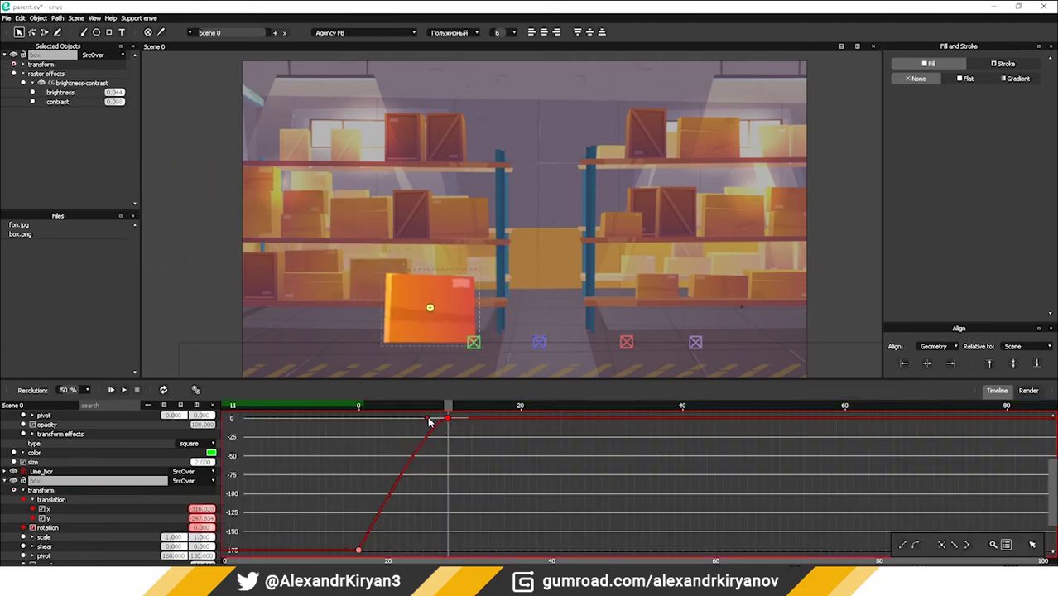
- Hide the box's rotation curve, collapse its properties, return to the keyframe view and play back the animation
{"action": "left_click", "coordinate": [33, 529]}
{"action": "left_click", "coordinate": [5, 481]}
{"action": "left_click", "coordinate": [164, 406]}
{"action": "left_click", "coordinate": [112, 392]}
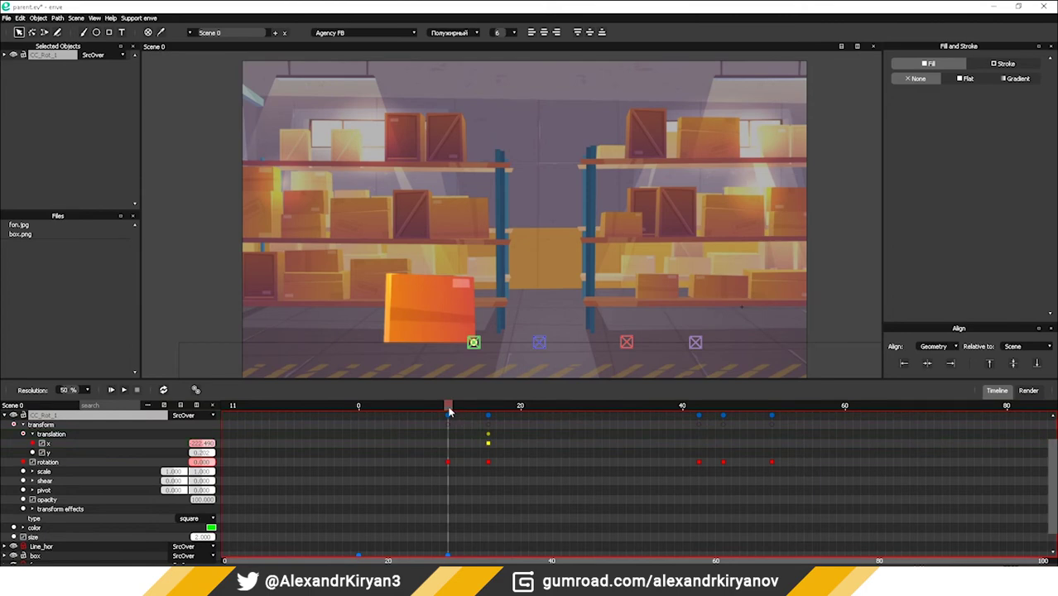
- Key CC_Rot_1's x translation at about -277 on frame 11 and show its curve in the graph editor
{"action": "left_click_drag", "start_coordinate": [206, 446], "coordinate": [191, 446]}
{"action": "left_click_drag", "start_coordinate": [448, 406], "coordinate": [488, 408]}
{"action": "left_click", "coordinate": [164, 406]}
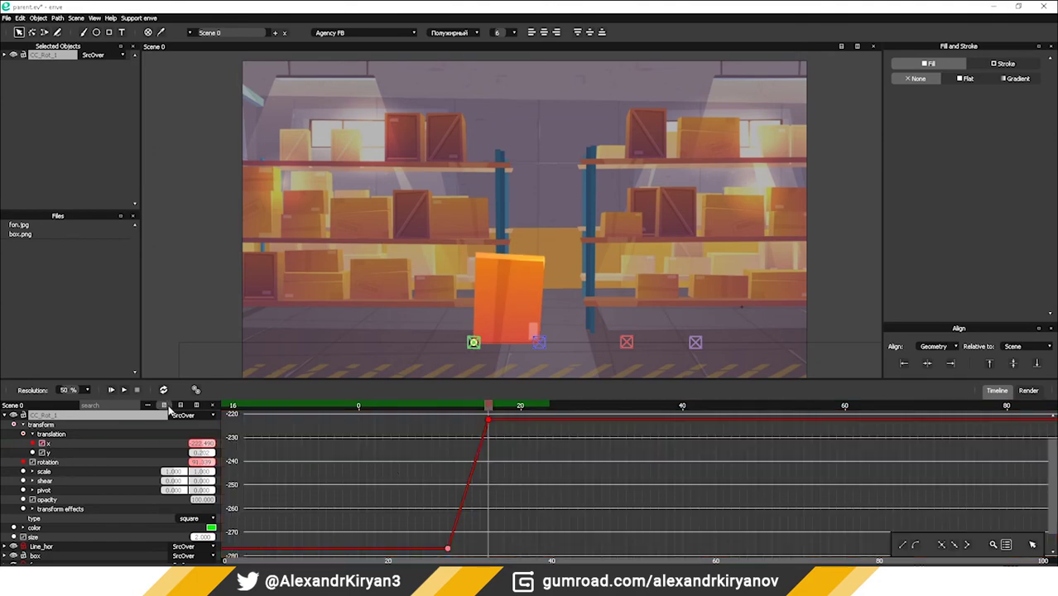
{"action": "left_click", "coordinate": [597, 467]}
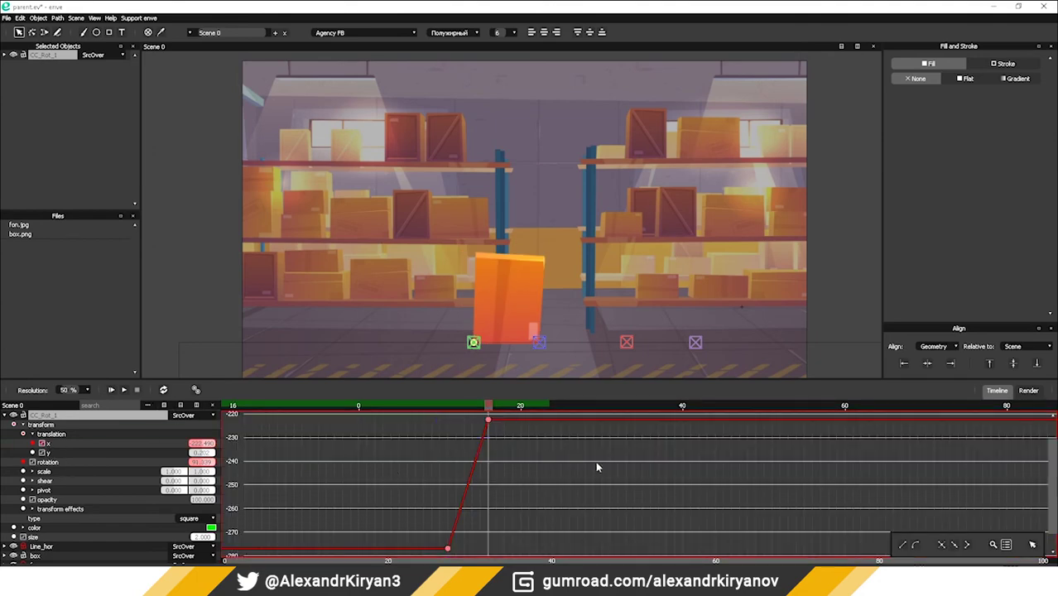
- Smooth CC_Rot_1's x translation curve so it rises steeply from frame 11 and eases into frame 16, and replay the animation
{"action": "left_click", "coordinate": [941, 545]}
{"action": "left_click_drag", "start_coordinate": [406, 406], "coordinate": [444, 408]}
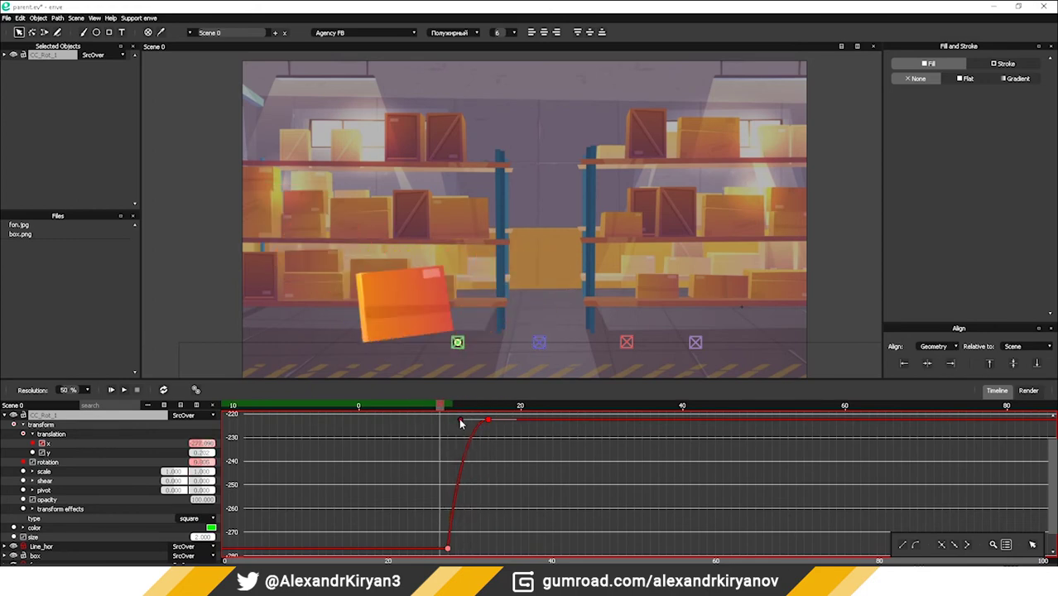
{"action": "left_click", "coordinate": [916, 545]}
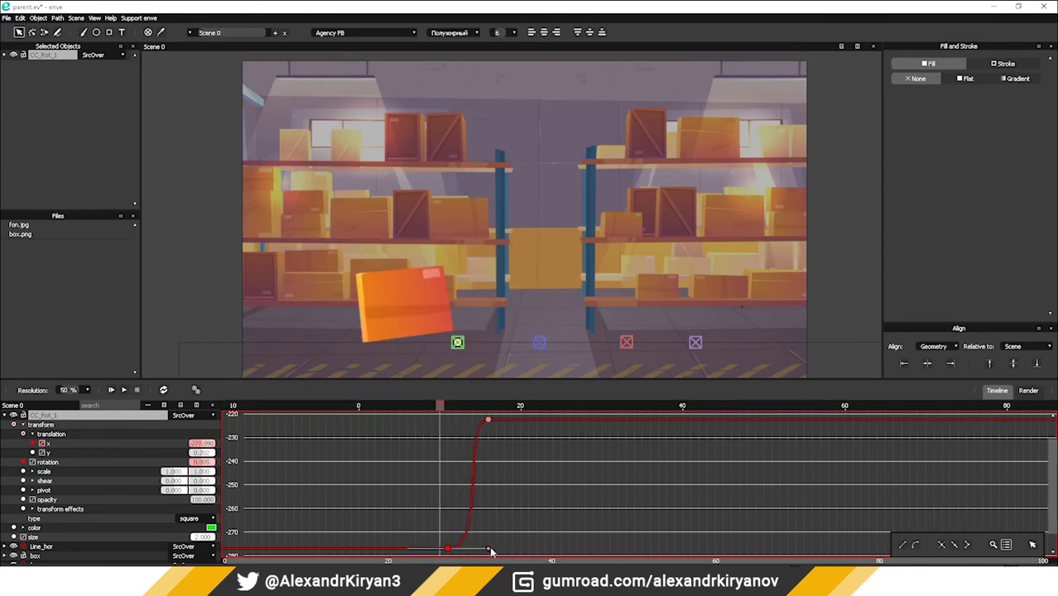
{"action": "key", "text": "space"}
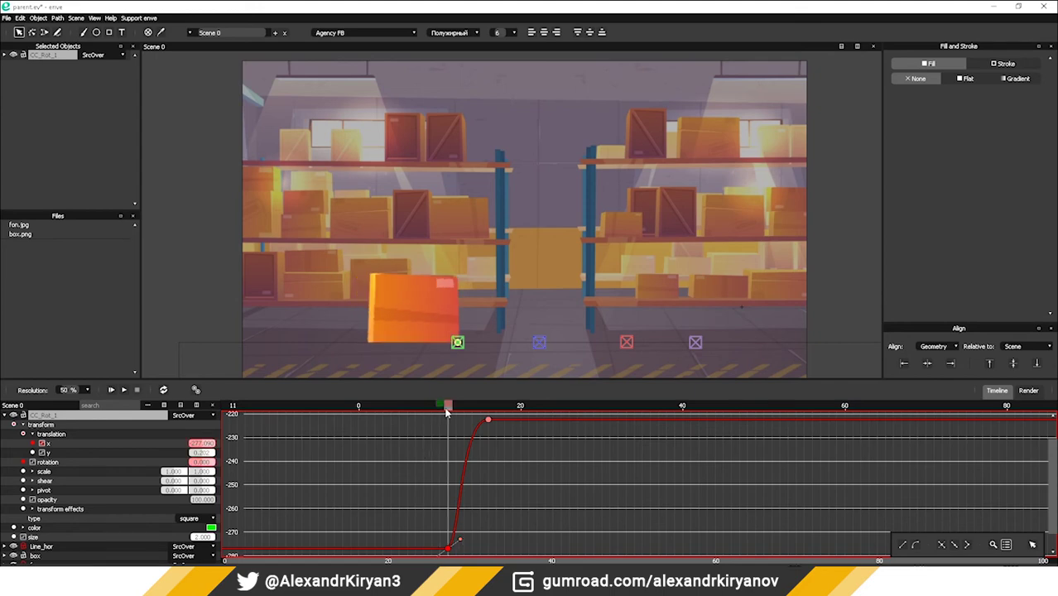
{"action": "left_click", "coordinate": [111, 391]}
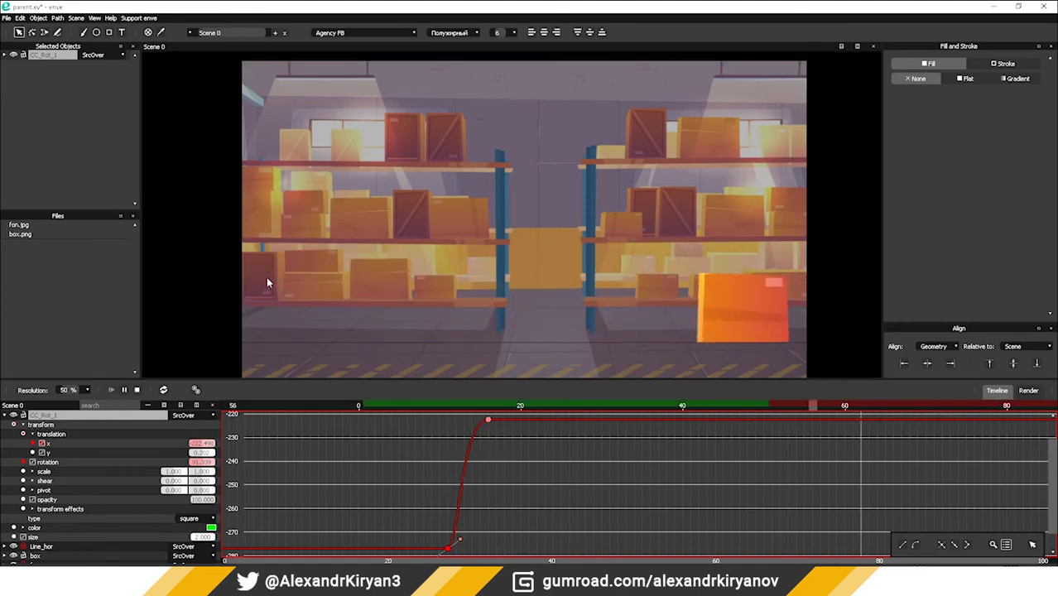
{"action": "left_click", "coordinate": [113, 392]}
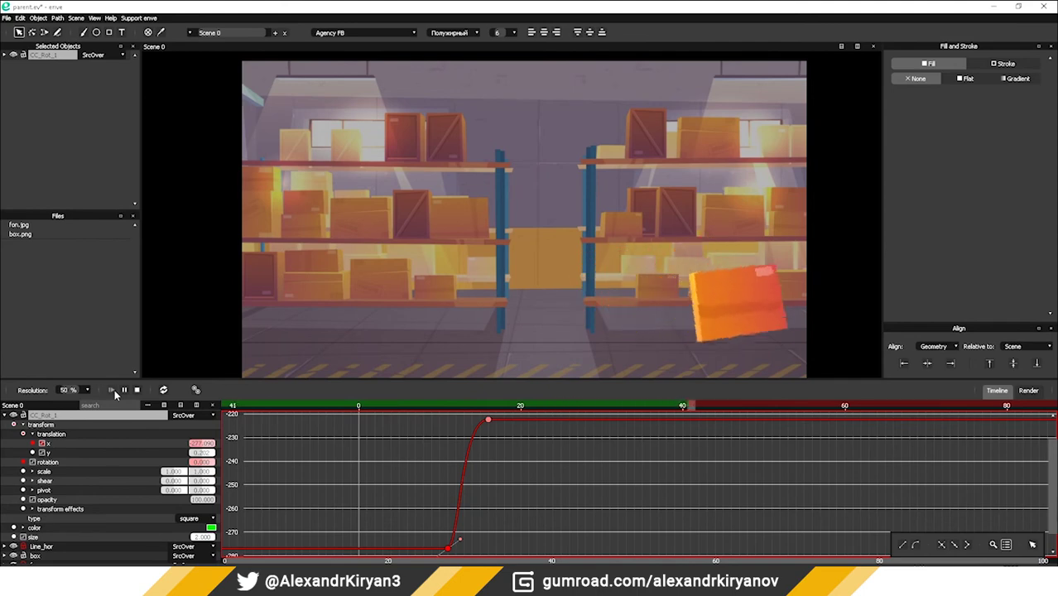
- Add a Motion Blur raster effect to the box and expand its settings
{"action": "right_click", "coordinate": [35, 464]}
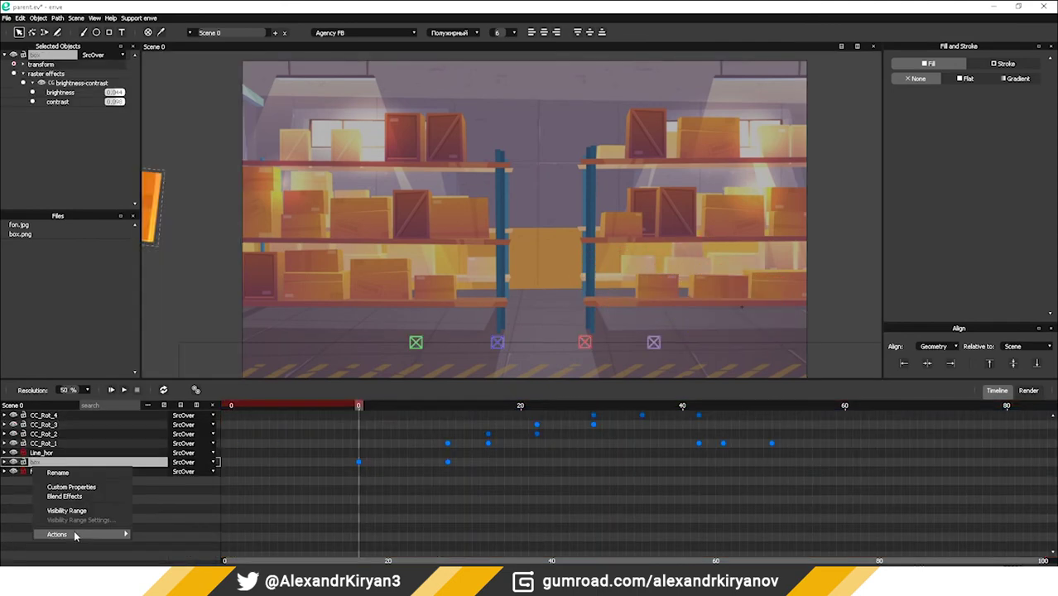
{"action": "mouse_move", "coordinate": [116, 534]}
{"action": "mouse_move", "coordinate": [171, 580]}
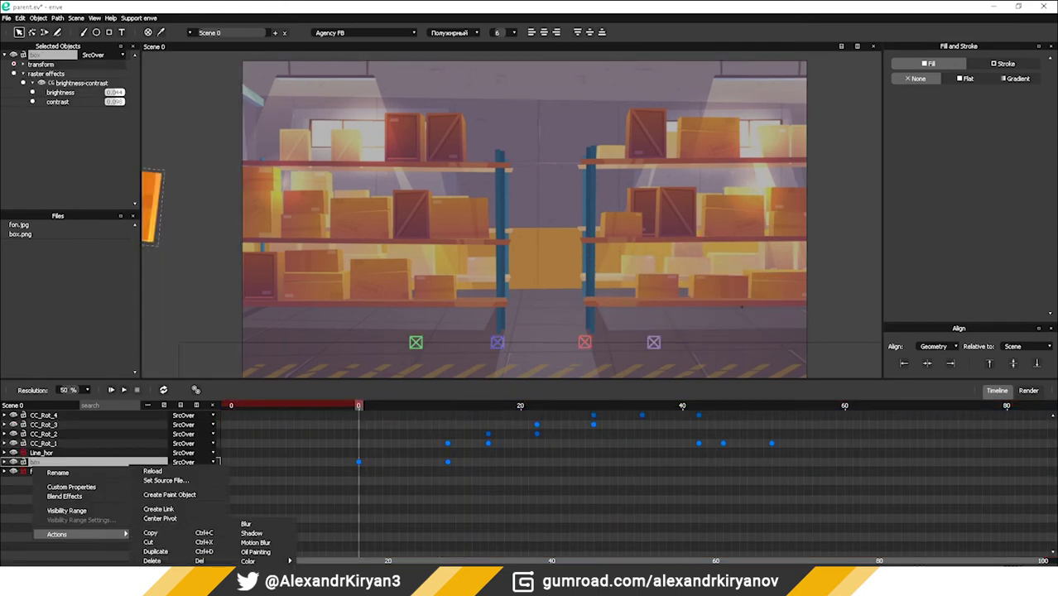
{"action": "left_click", "coordinate": [256, 543]}
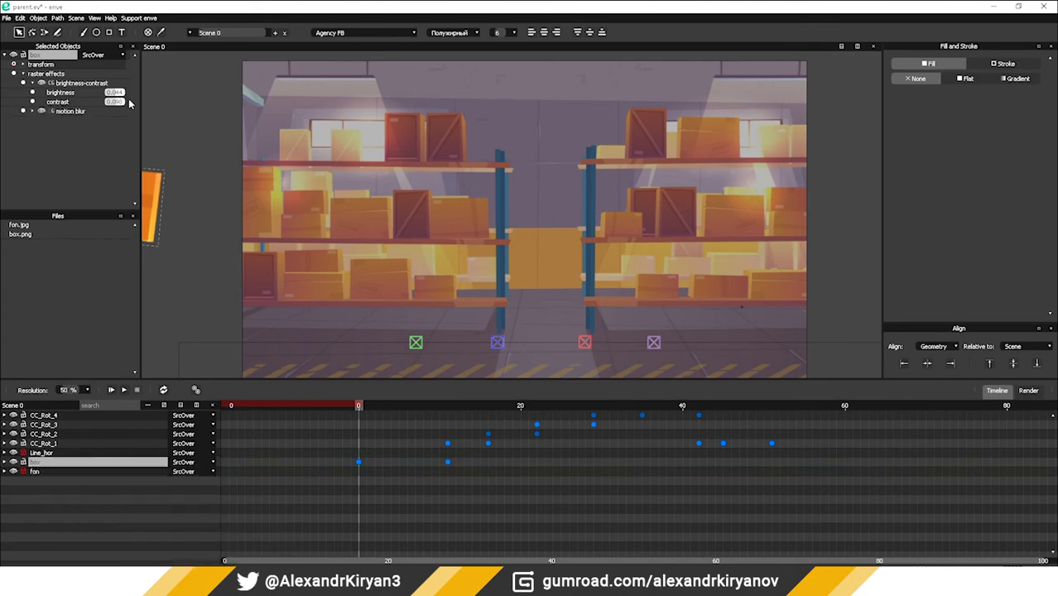
{"action": "left_click", "coordinate": [33, 111]}
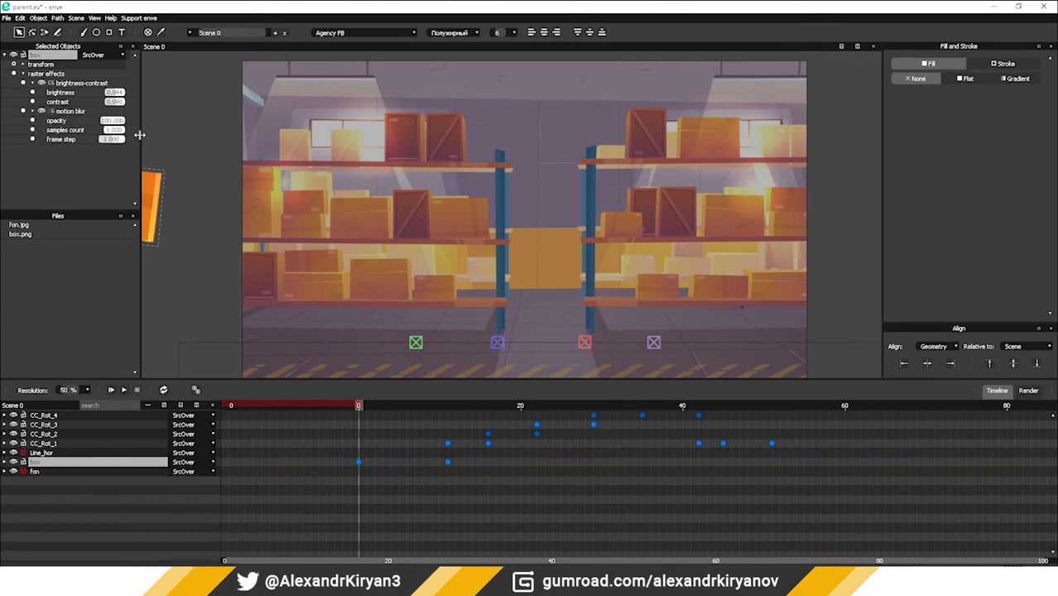
{"action": "mouse_move", "coordinate": [140, 135]}
{"action": "left_mouse_down"}
{"action": "mouse_move", "coordinate": [155, 135]}
{"action": "mouse_move", "coordinate": [126, 135]}
{"action": "left_mouse_up"}
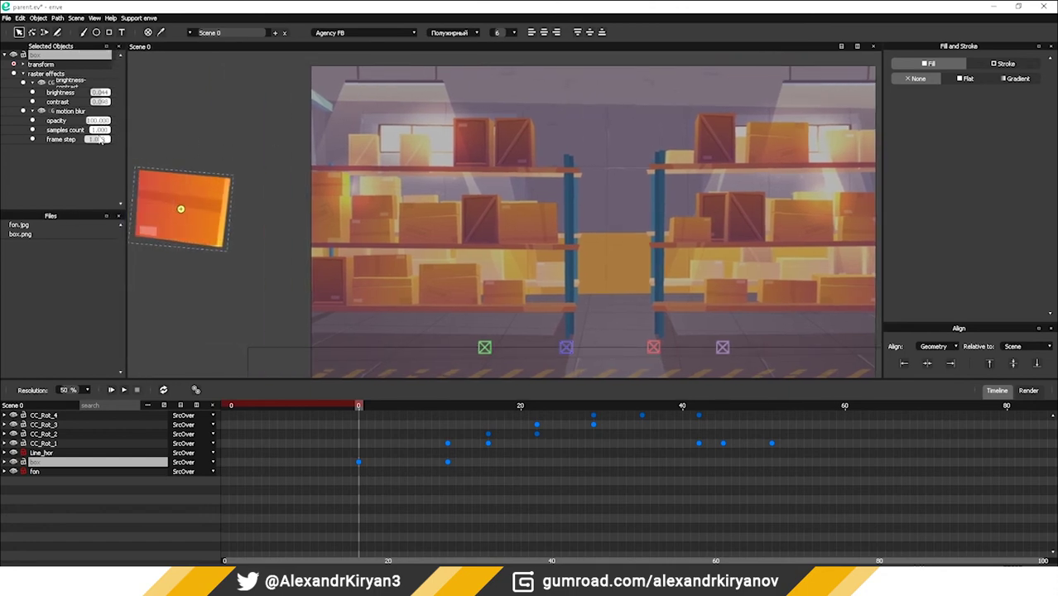
- Set the box's motion blur to opacity 242.1, samples count 6.5 and frame step 0.1
{"action": "left_click_drag", "start_coordinate": [101, 130], "coordinate": [153, 130]}
{"action": "left_click_drag", "start_coordinate": [362, 412], "coordinate": [395, 410]}
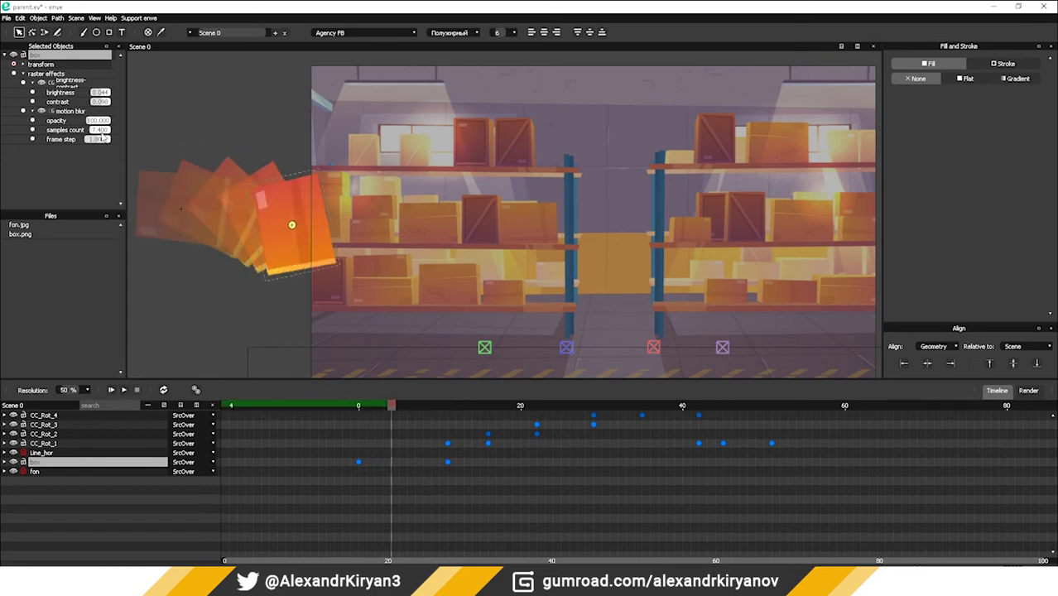
{"action": "mouse_move", "coordinate": [101, 132]}
{"action": "left_mouse_down"}
{"action": "mouse_move", "coordinate": [48, 132]}
{"action": "mouse_move", "coordinate": [132, 142]}
{"action": "mouse_move", "coordinate": [81, 141]}
{"action": "mouse_move", "coordinate": [100, 142]}
{"action": "left_mouse_up"}
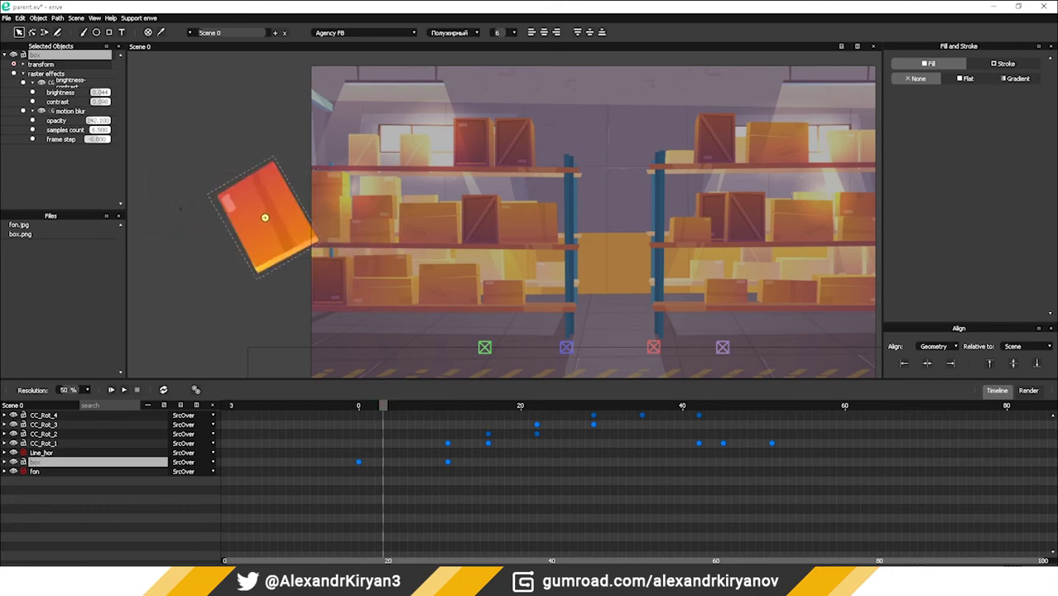
- Play the animation from frame 0 to check the box's motion blur
{"action": "left_click", "coordinate": [351, 408]}
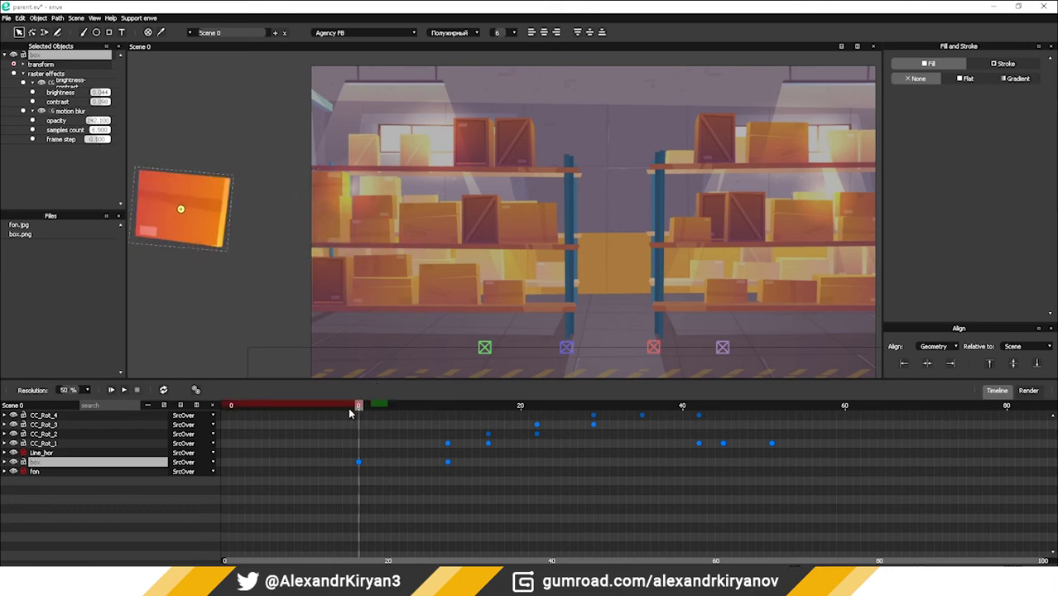
{"action": "left_click_drag", "start_coordinate": [350, 410], "coordinate": [804, 403]}
{"action": "key", "text": "space"}
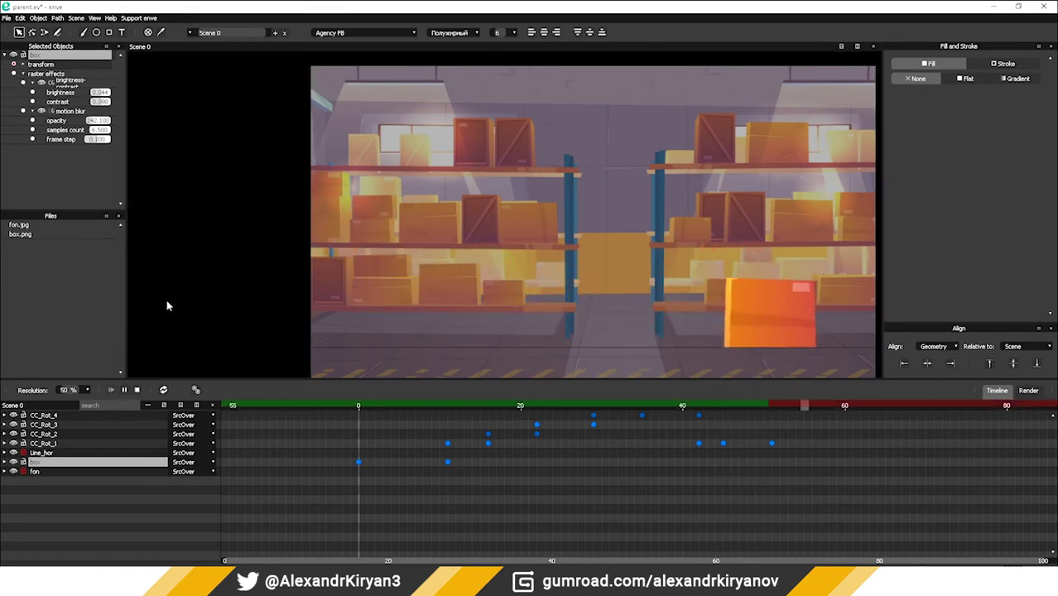
{"action": "left_click", "coordinate": [114, 392]}
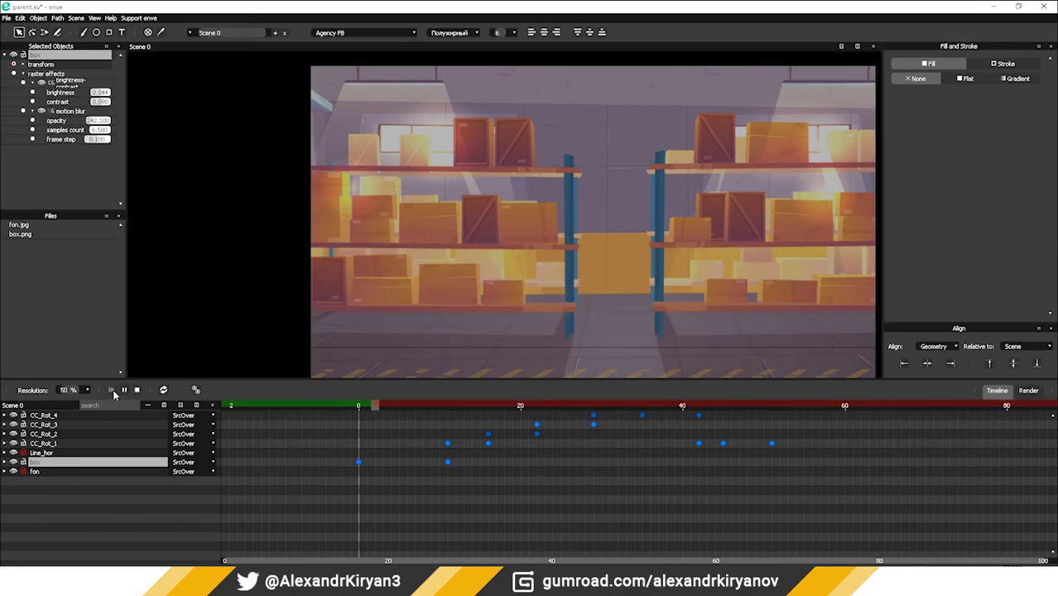
- Stop playback and, at frame 9, set the box's motion blur opacity to 99.5 and frame step to 0.2
{"action": "left_click", "coordinate": [139, 393]}
{"action": "left_click_drag", "start_coordinate": [370, 406], "coordinate": [431, 411]}
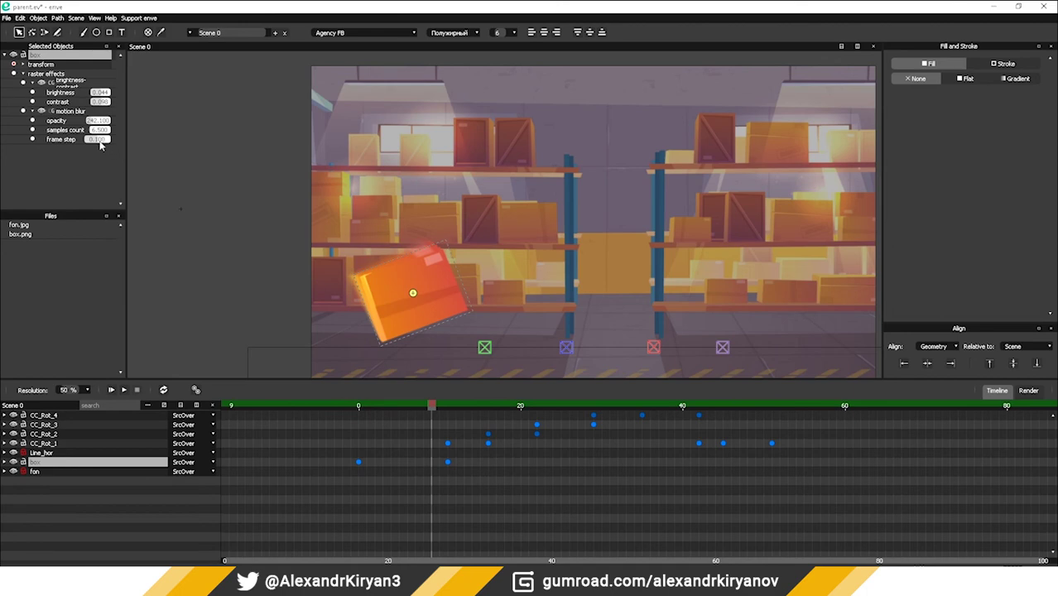
{"action": "mouse_move", "coordinate": [100, 142]}
{"action": "left_mouse_down"}
{"action": "mouse_move", "coordinate": [112, 142]}
{"action": "mouse_move", "coordinate": [100, 142]}
{"action": "left_mouse_up"}
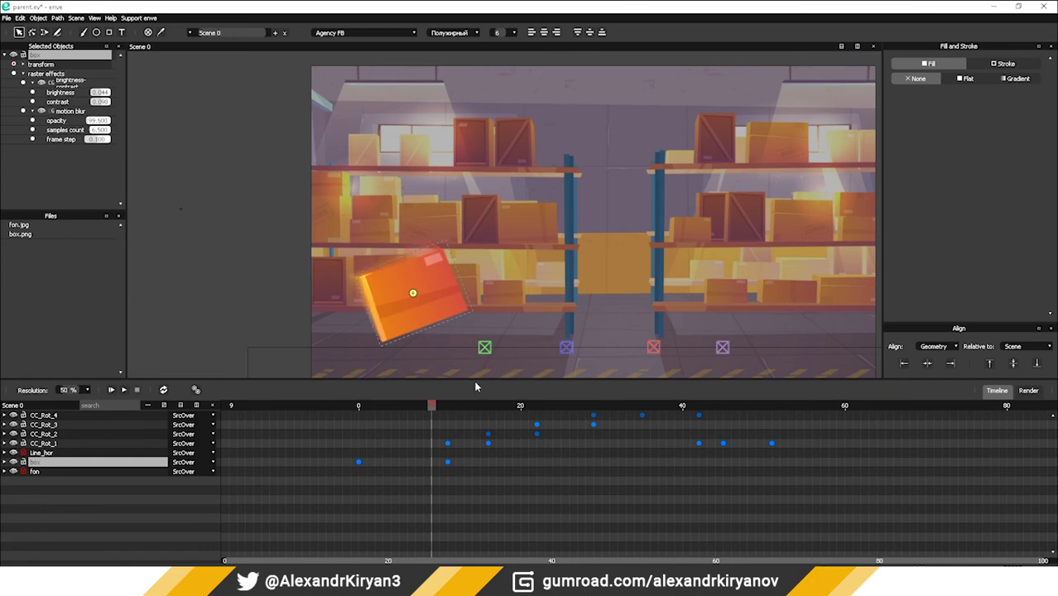
{"action": "left_click_drag", "start_coordinate": [100, 143], "coordinate": [102, 143]}
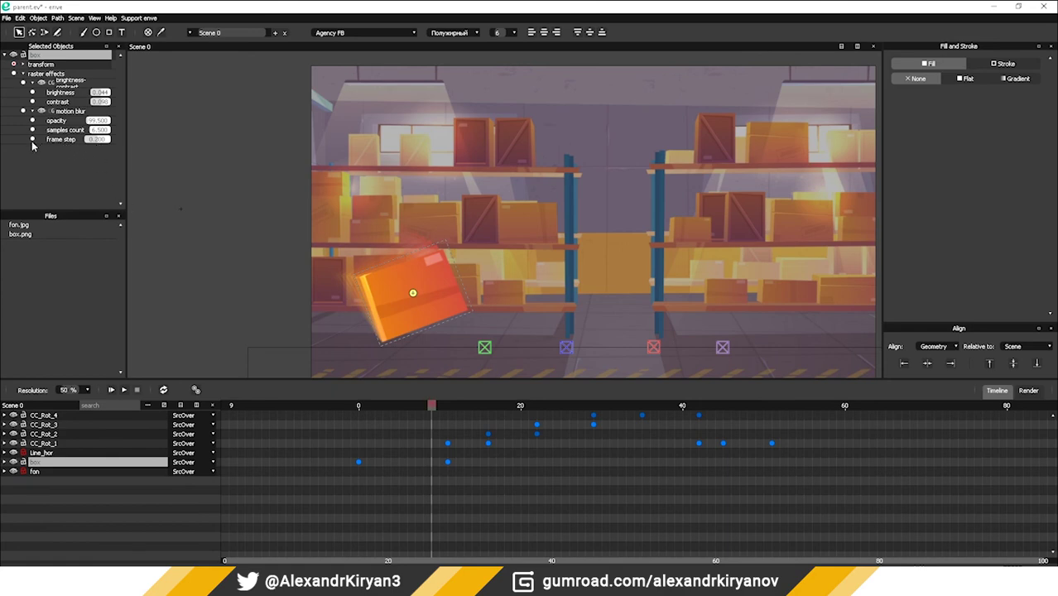
- Keyframe the box's motion blur frame step from frame 9, with 0.1 at frame 15 and a lower value at frame 21
{"action": "left_click_drag", "start_coordinate": [431, 405], "coordinate": [485, 410]}
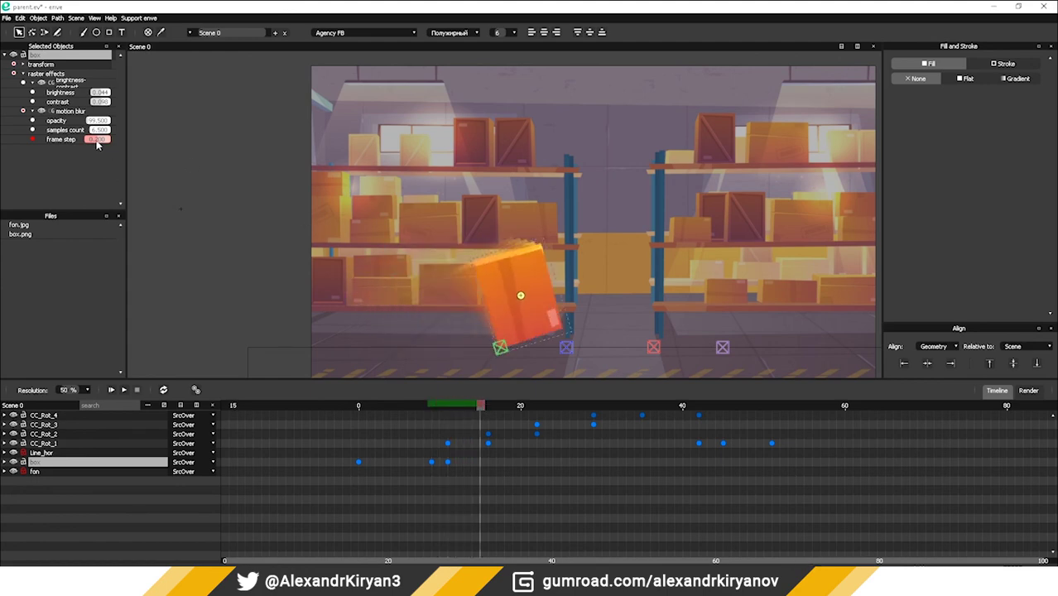
{"action": "mouse_move", "coordinate": [98, 145]}
{"action": "left_mouse_down"}
{"action": "mouse_move", "coordinate": [115, 144]}
{"action": "mouse_move", "coordinate": [103, 144]}
{"action": "left_mouse_up"}
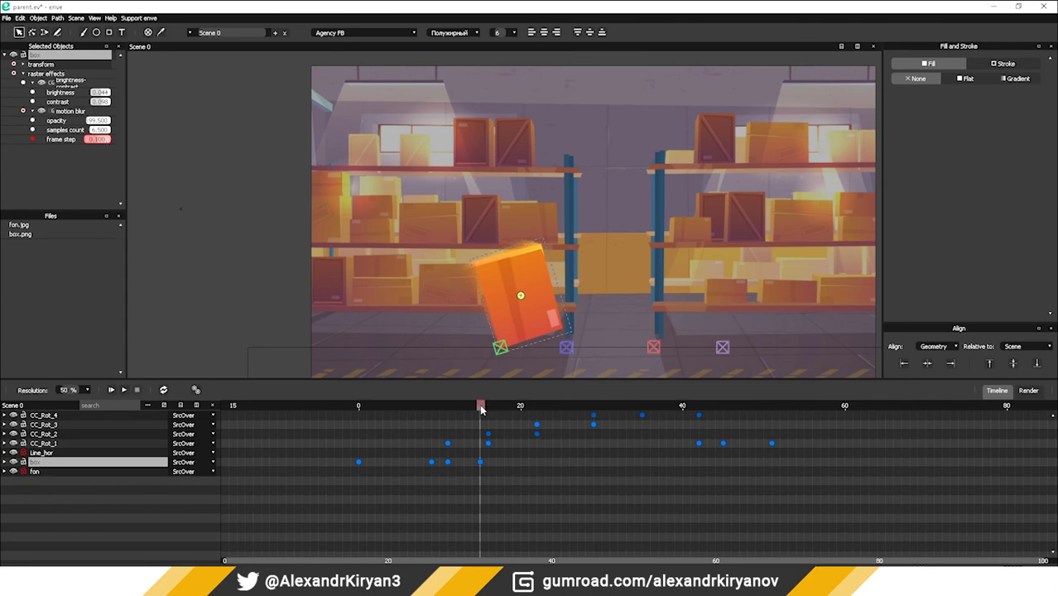
{"action": "left_click_drag", "start_coordinate": [482, 409], "coordinate": [529, 406]}
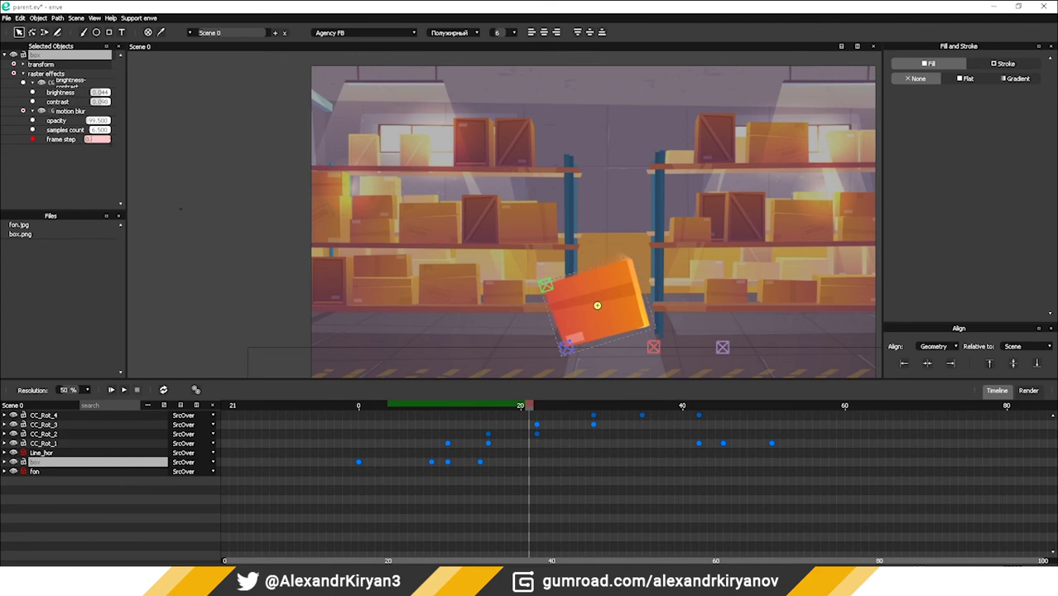
{"action": "key", "text": "Return"}
- Play the animation from the beginning to check the keyframed motion blur, and stop playback
{"action": "key", "text": "space"}
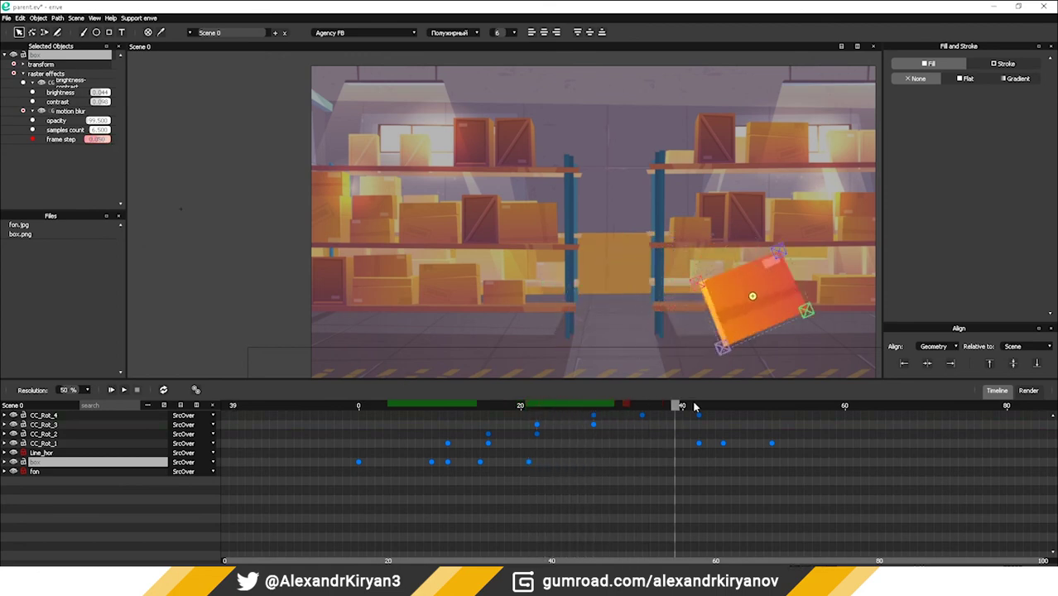
{"action": "left_click", "coordinate": [111, 390]}
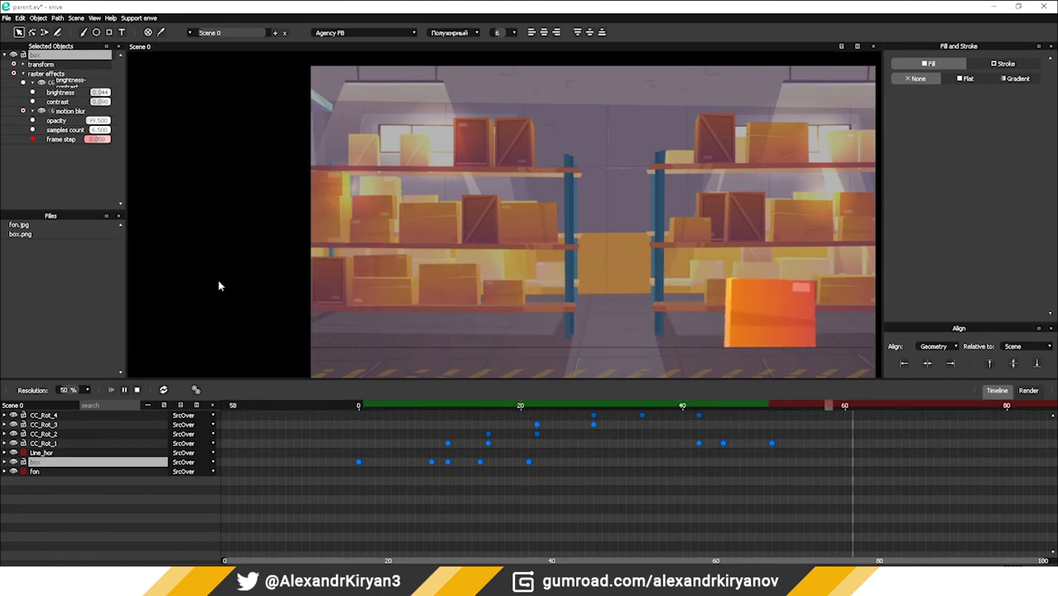
{"action": "left_click", "coordinate": [117, 390]}
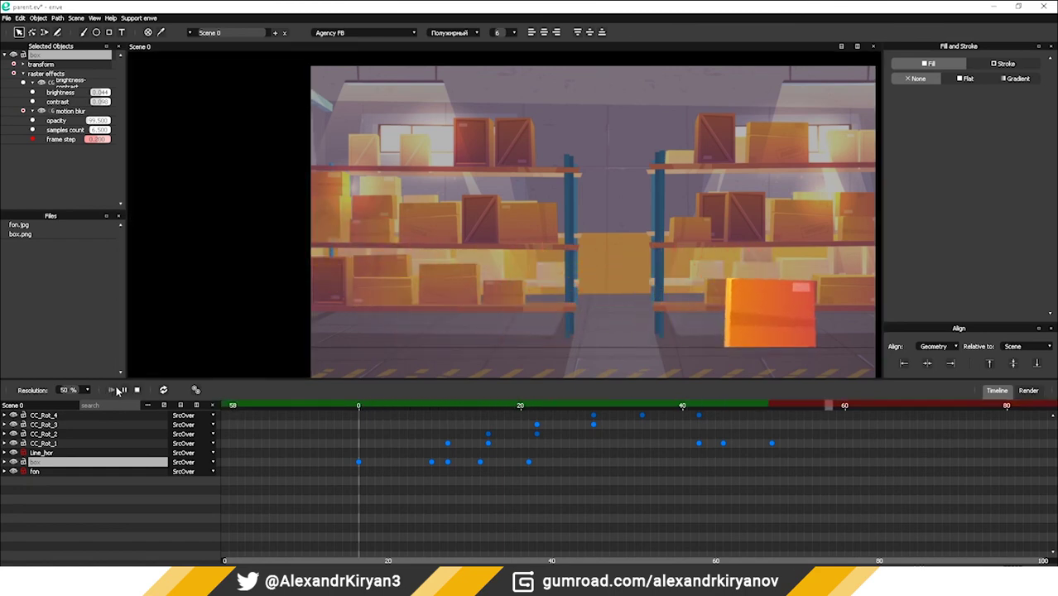
{"action": "key", "text": "Escape"}
- Hide Line_hor, add a floor shadow of the box with vertical scale -0.574, horizontal shear -0.160 and opacity 17, and enlarge the canvas area
{"action": "left_click", "coordinate": [13, 453]}
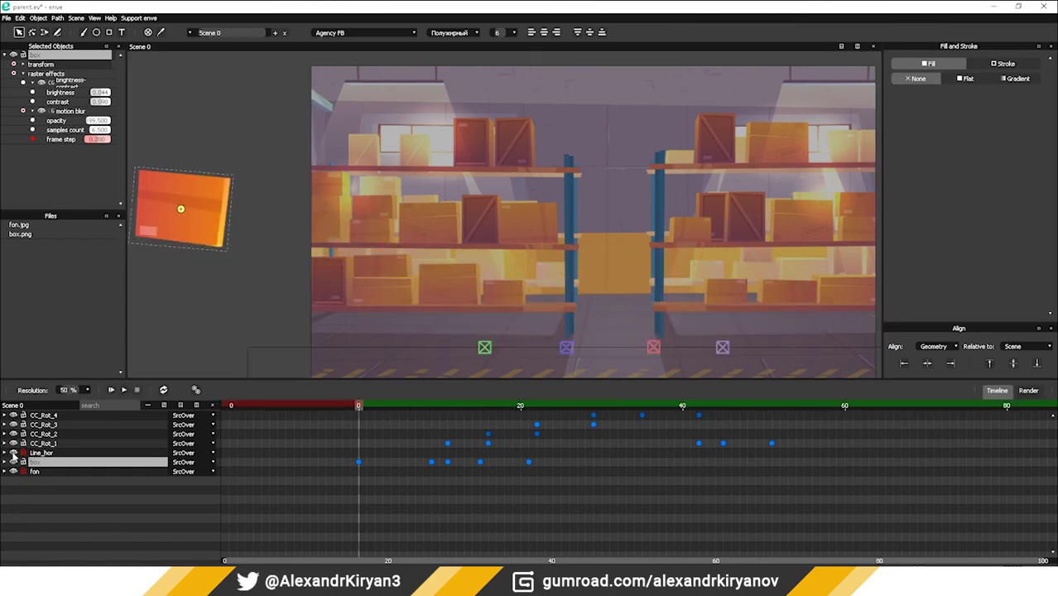
{"action": "left_click_drag", "start_coordinate": [323, 323], "coordinate": [218, 304]}
{"action": "scroll", "coordinate": [218, 304], "scroll_direction": "down", "scroll_amount": 1}
{"action": "left_click", "coordinate": [745, 294]}
{"action": "left_click_drag", "start_coordinate": [744, 290], "coordinate": [766, 295]}
{"action": "scroll", "coordinate": [756, 297], "scroll_direction": "up", "scroll_amount": 1}
{"action": "left_click_drag", "start_coordinate": [584, 378], "coordinate": [609, 522]}
{"action": "left_click_drag", "start_coordinate": [536, 354], "coordinate": [589, 350]}
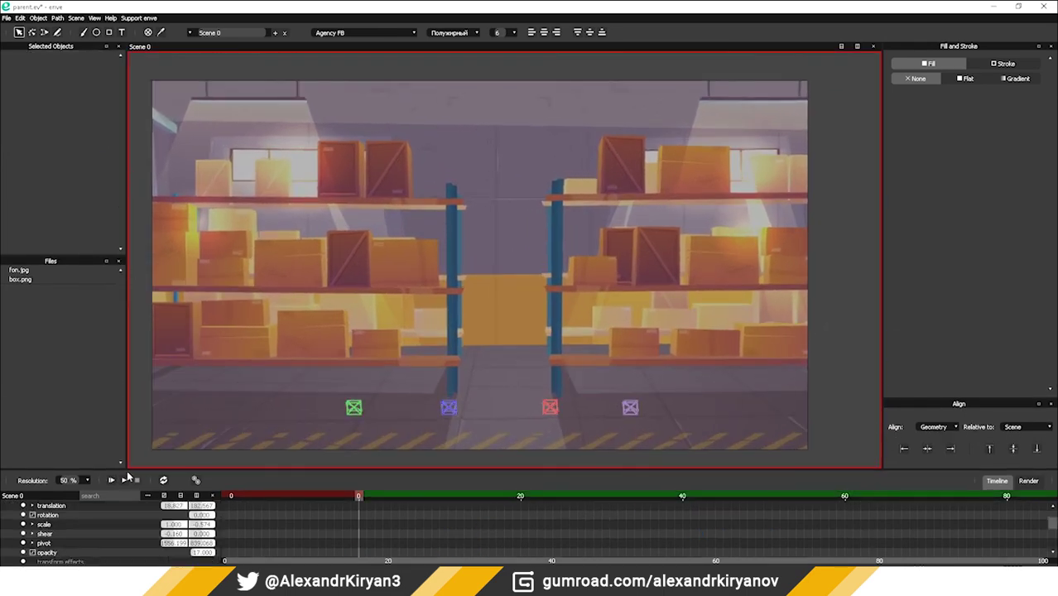
- Replay the animation from the beginning to check the box's tumbling with its shadow and motion blur
{"action": "left_click", "coordinate": [112, 480]}
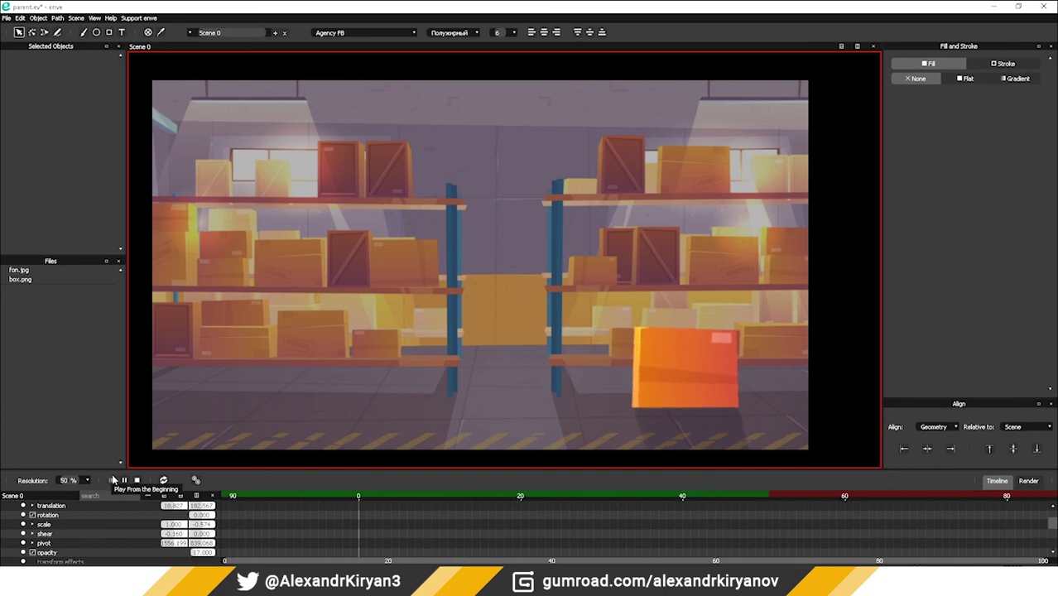
{"action": "left_click", "coordinate": [112, 481]}
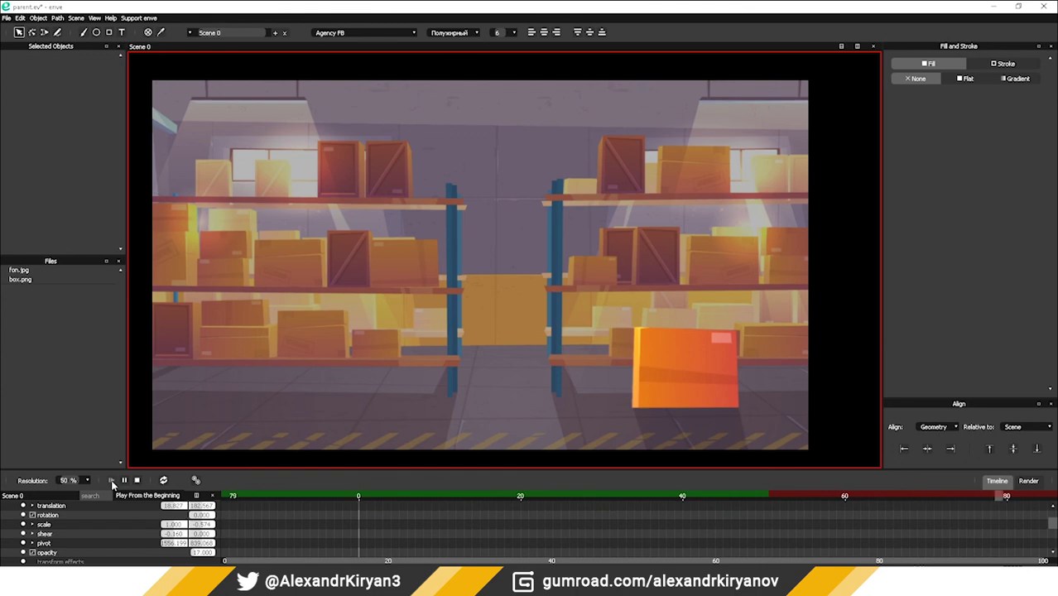
{"action": "left_click", "coordinate": [112, 481]}
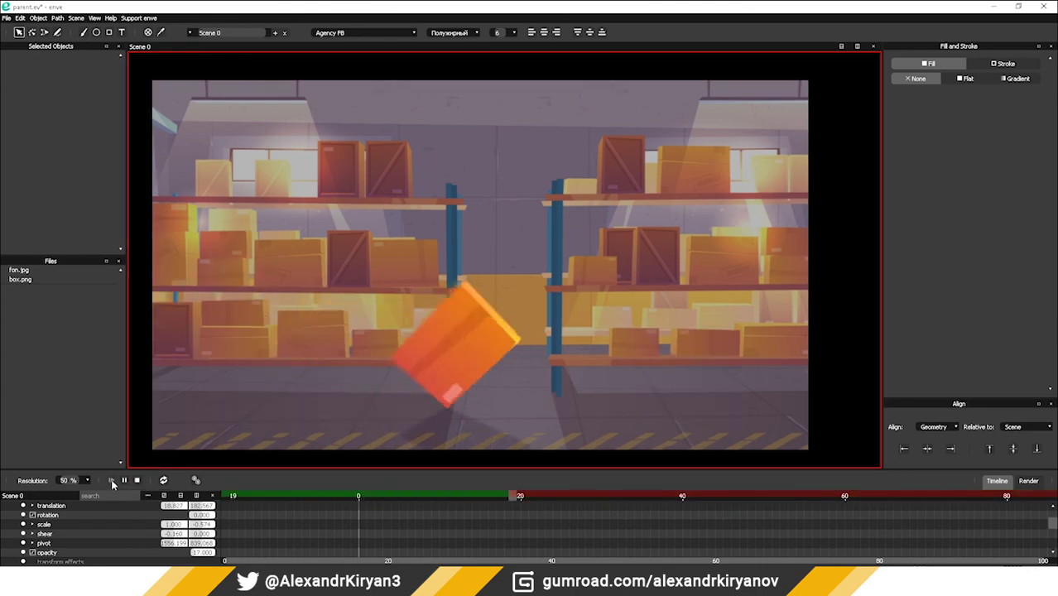